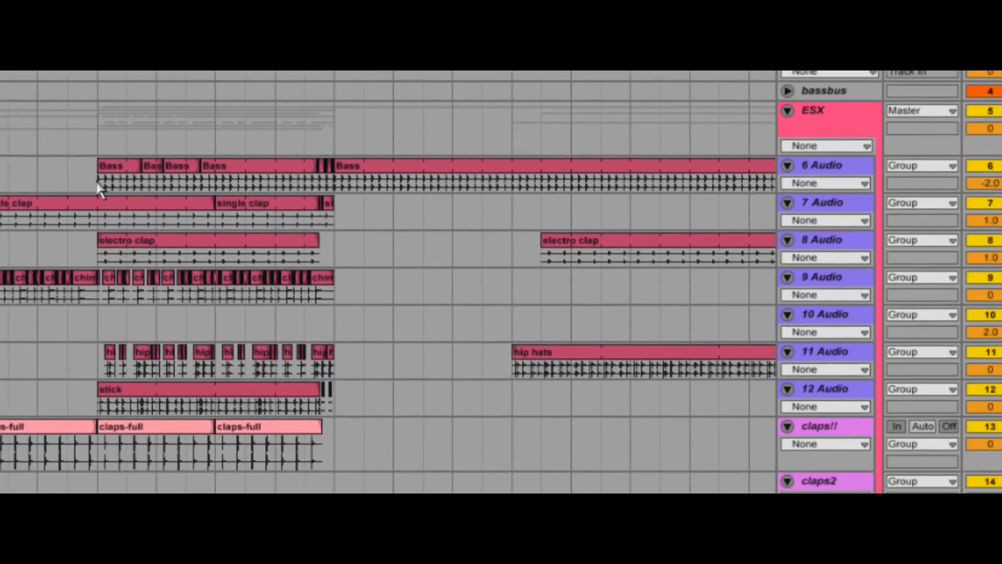
Consolidate the Bass clips at the start of the 6 Audio track into one clip and rename it new bass.
drag(238, 330, 370, 325)
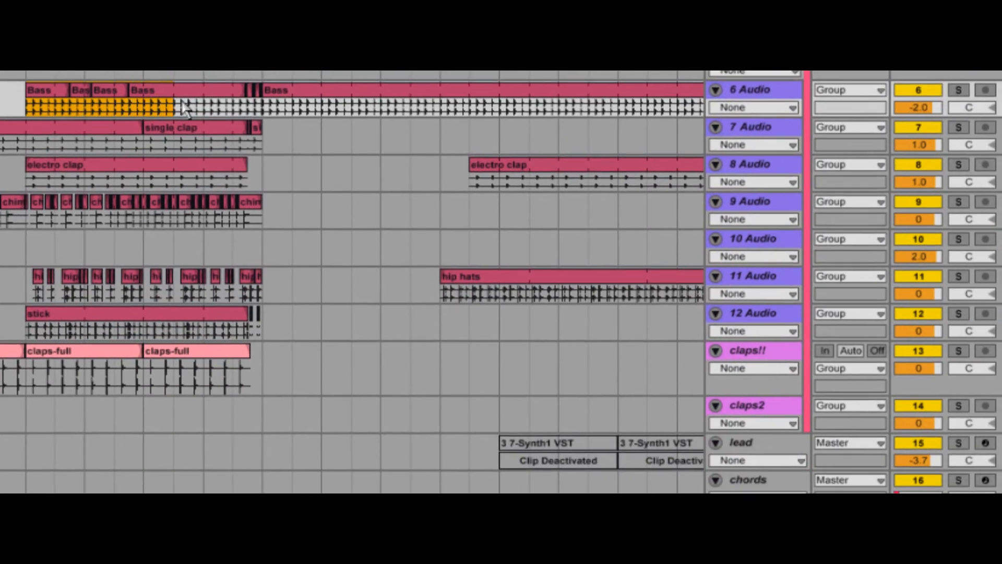
key(ctrl+j)
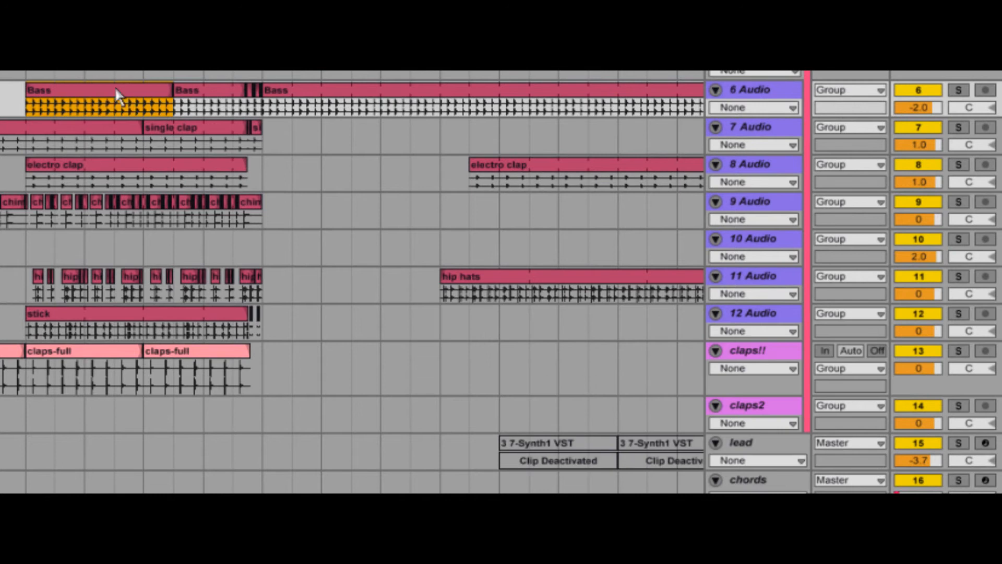
key(ctrl+r)
text(new bas)
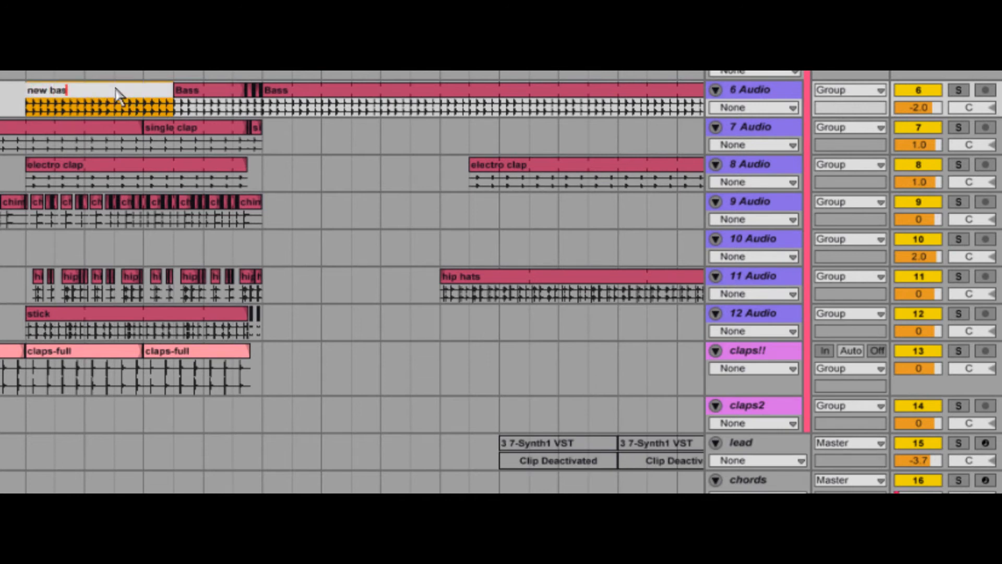
text(s)
key(Return)
Rename the 6 Audio track as bass kick and give both the track and its new bass clip a green colour.
click(753, 94)
key(ctrl+r)
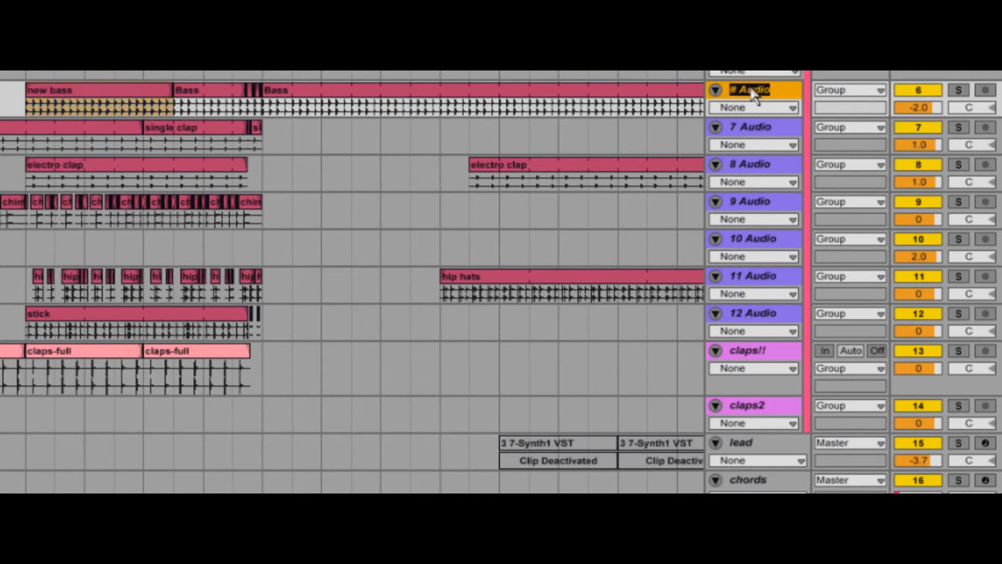
right_click(790, 89)
click(876, 370)
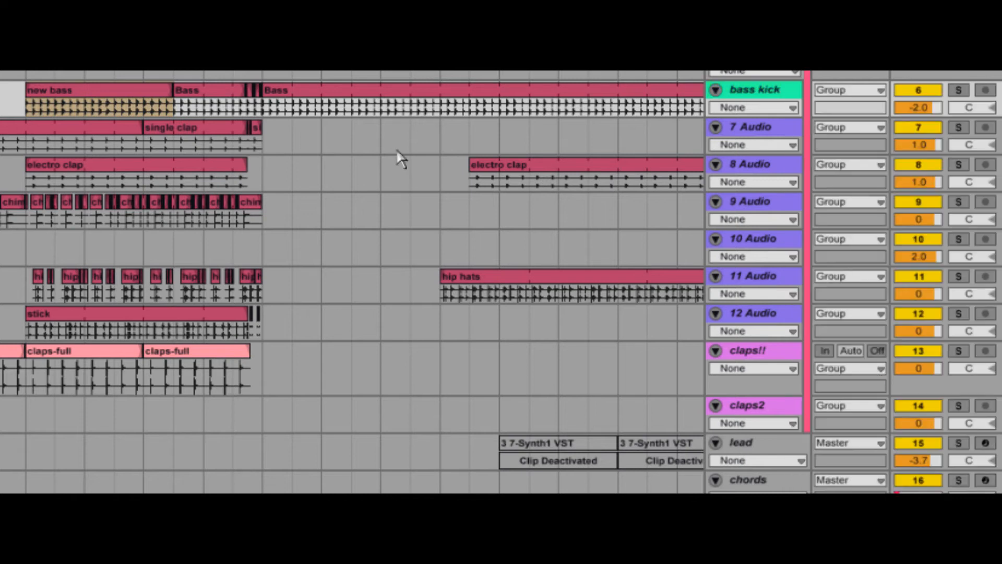
right_click(110, 87)
click(195, 371)
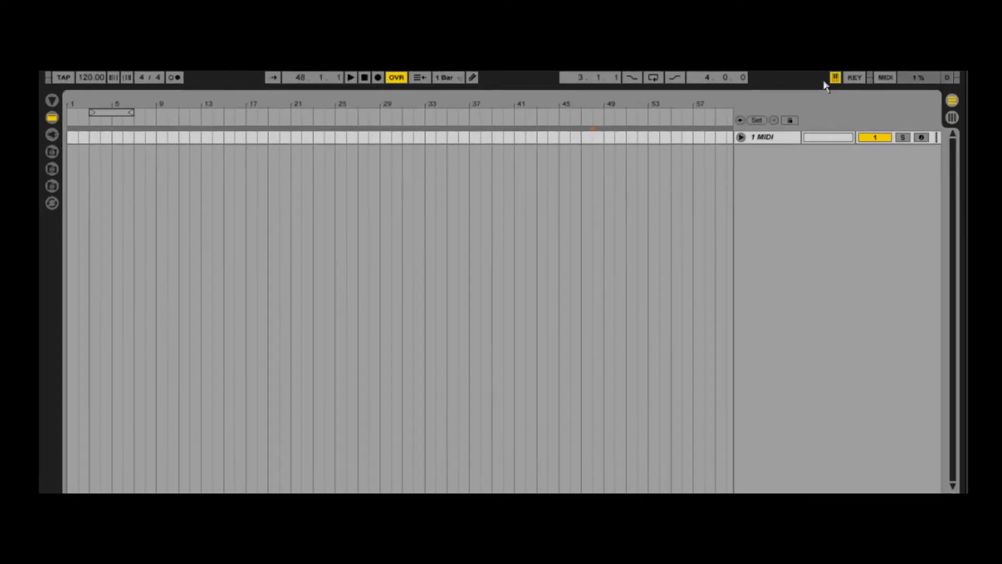
Assign a computer keyboard key to the arrangement record control through key mapping.
click(718, 78)
click(369, 78)
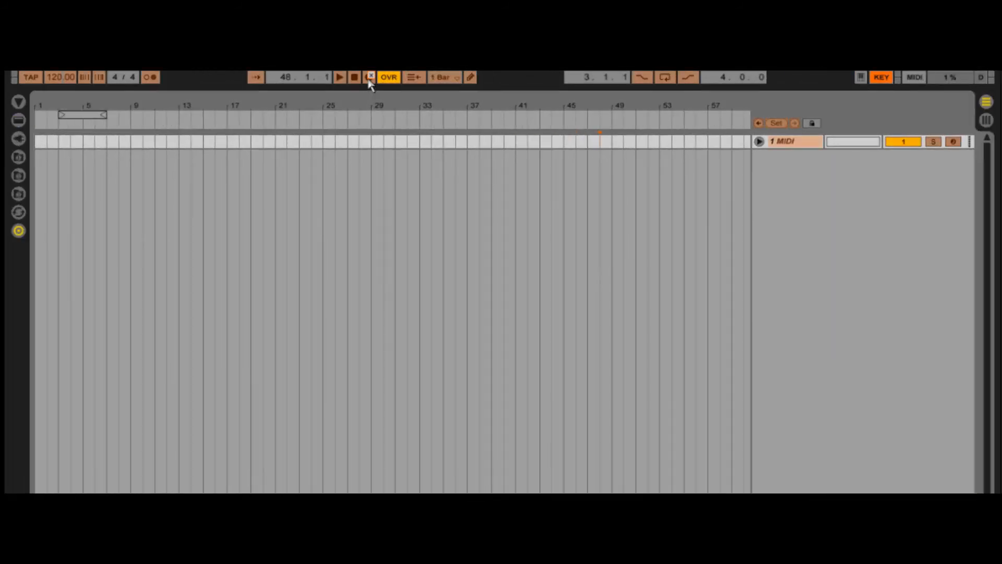
click(882, 78)
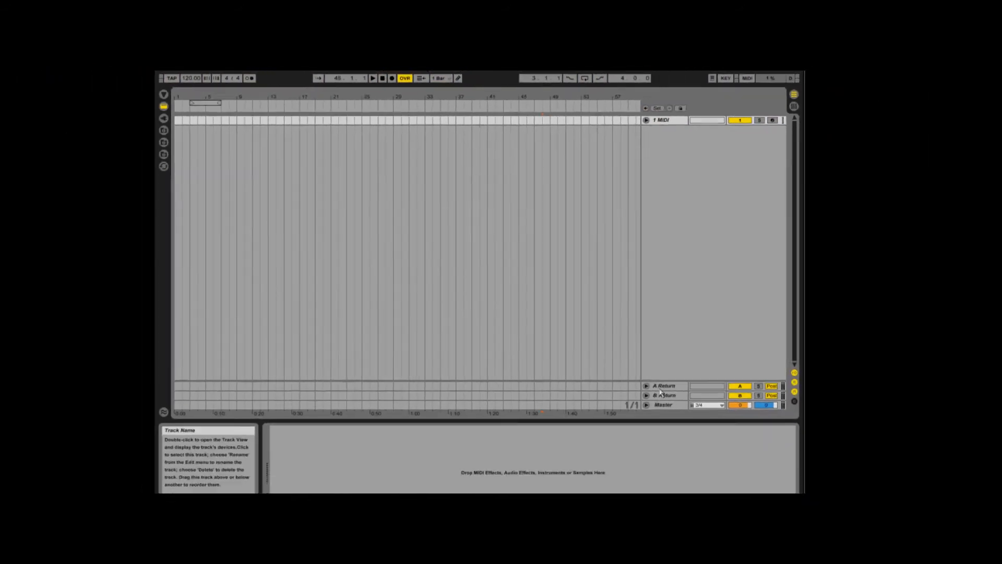
Delete the A and B return tracks from the set.
click(652, 372)
key(Delete)
key(Delete)
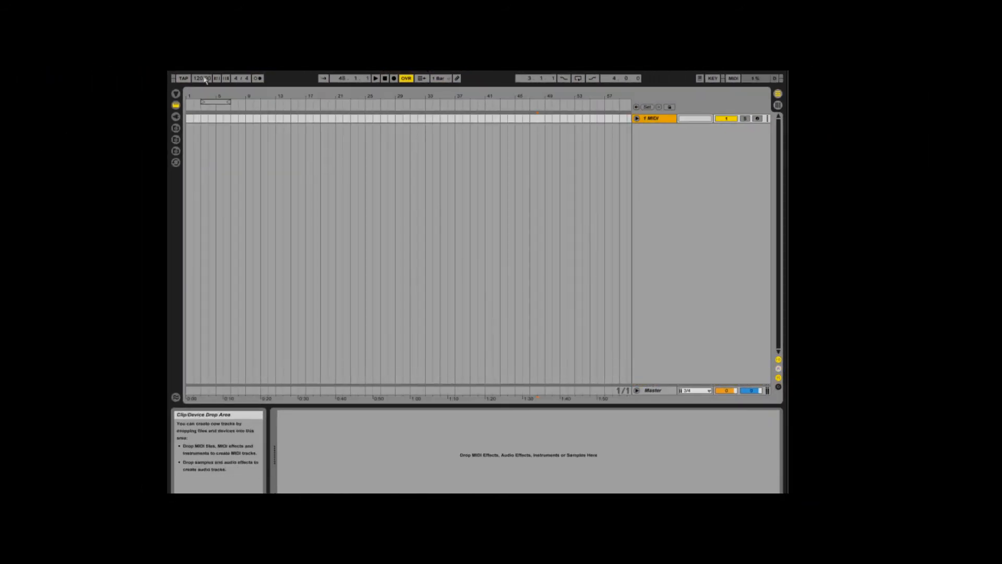
Save the current set as the default, overwriting the template set.
click(248, 72)
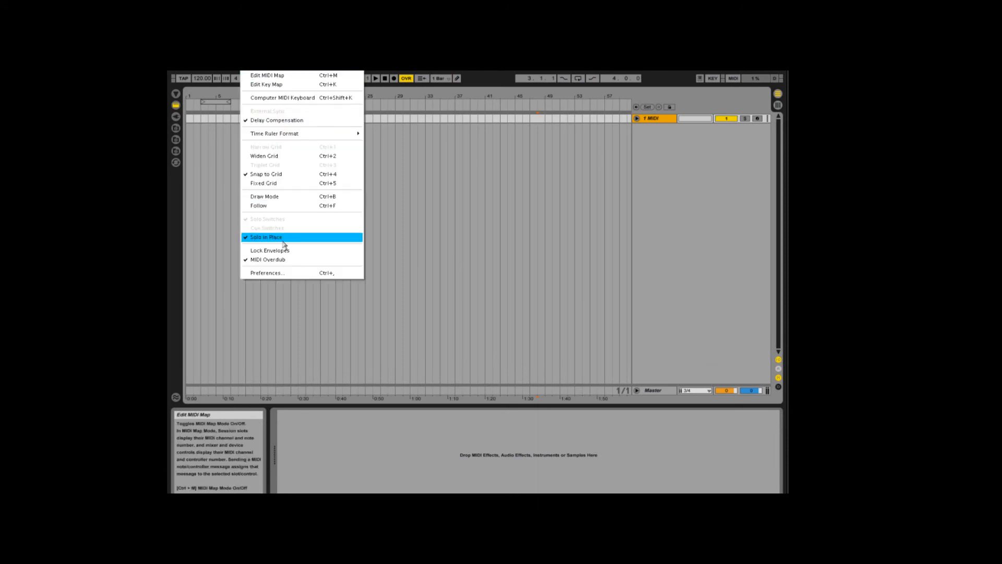
click(298, 273)
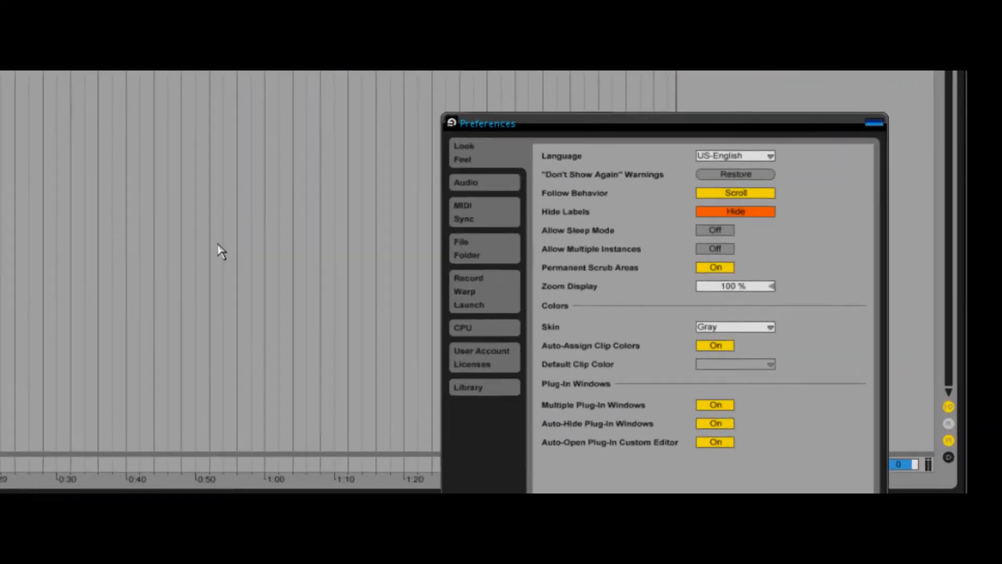
click(526, 268)
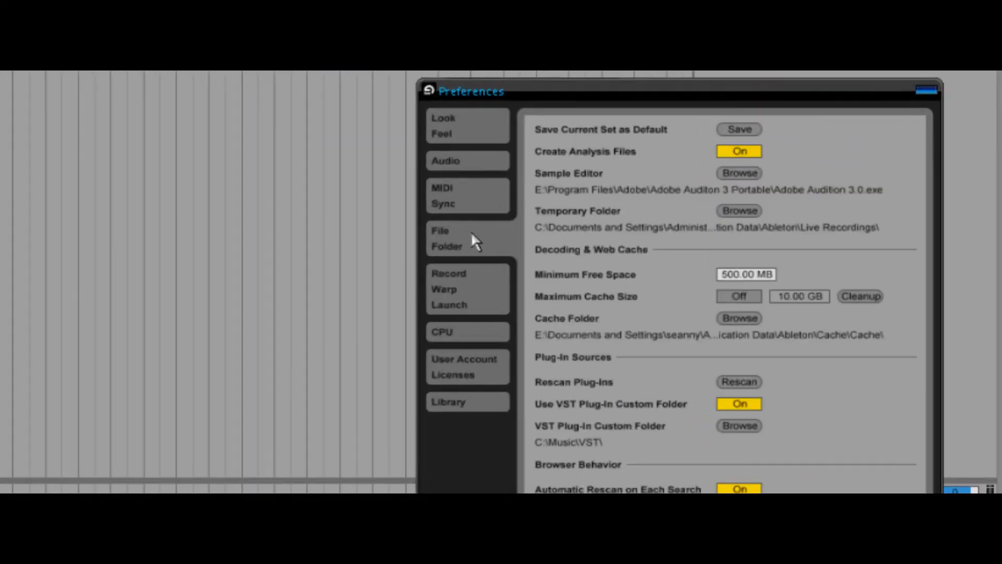
click(731, 131)
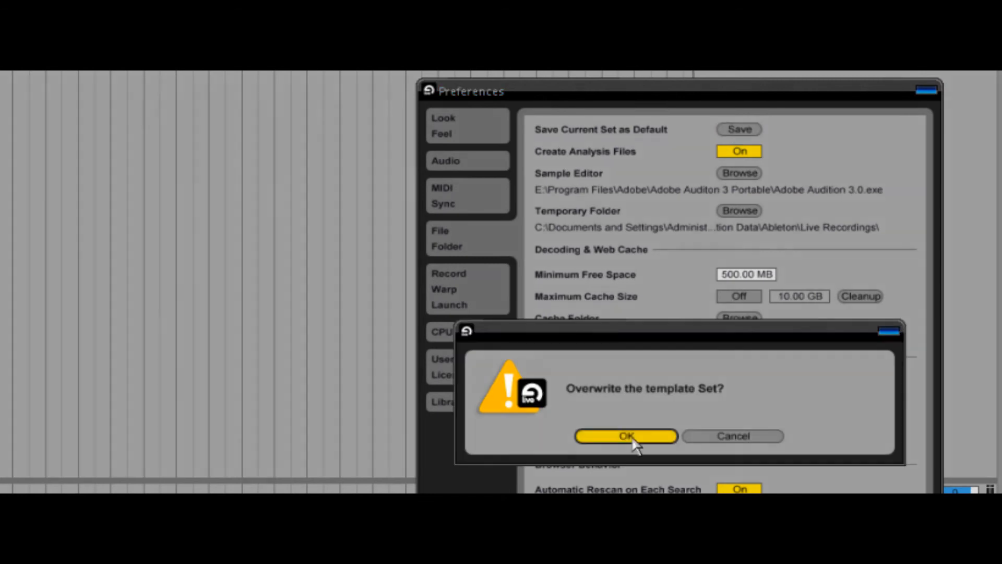
click(632, 437)
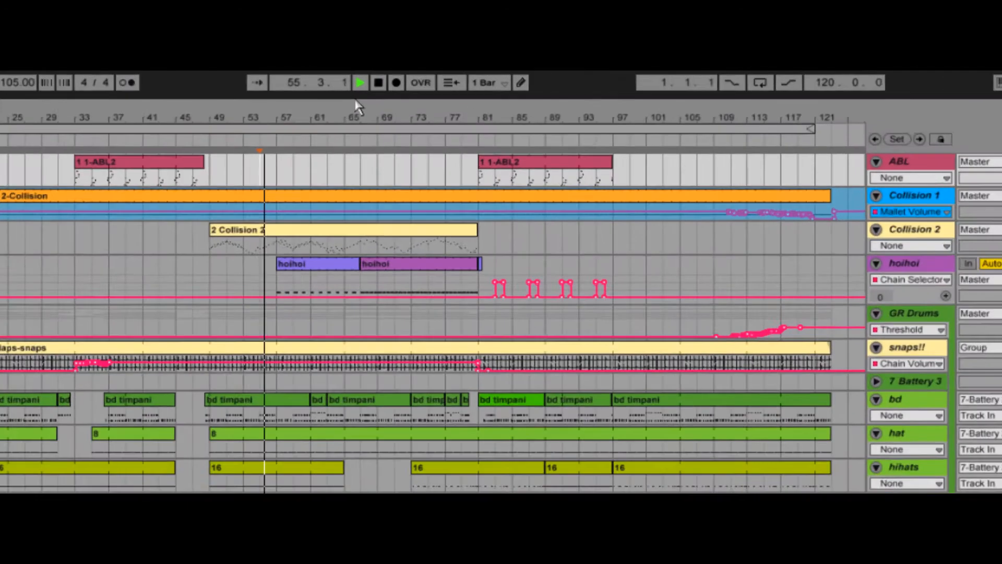
Add a locator named needs more stuff at bar 57 and cue playback to it.
right_click(280, 138)
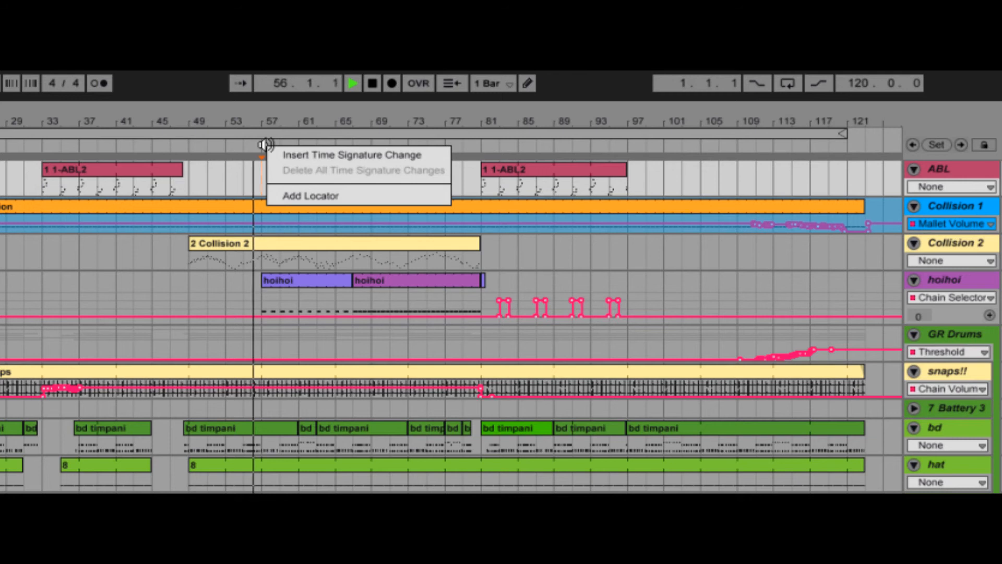
click(287, 196)
text(needs more stuff)
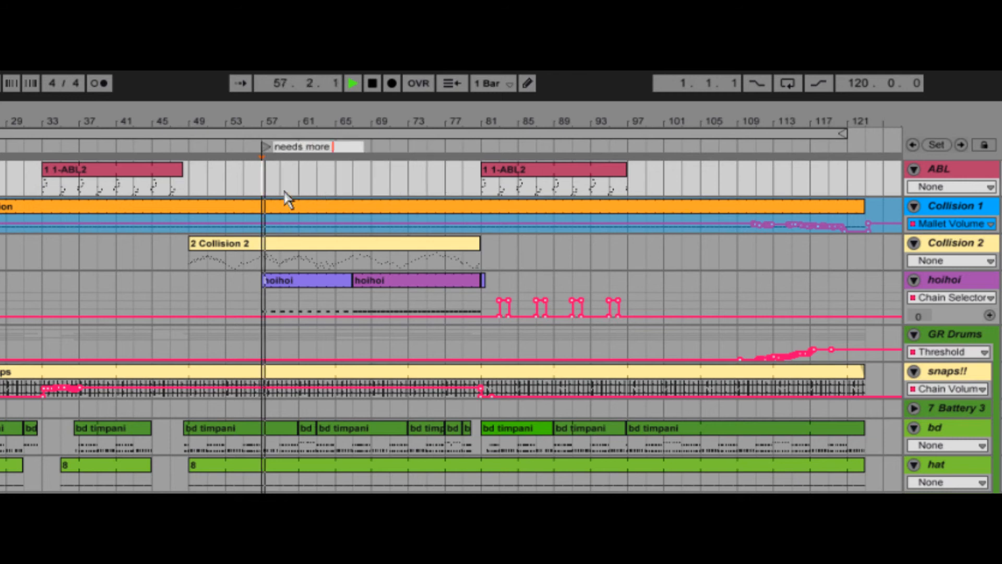
key(Return)
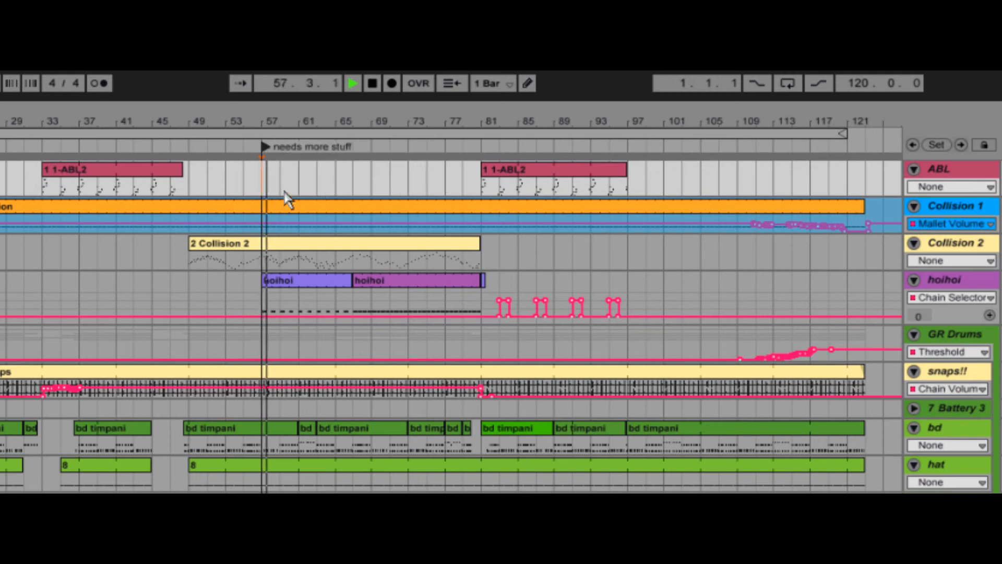
click(263, 145)
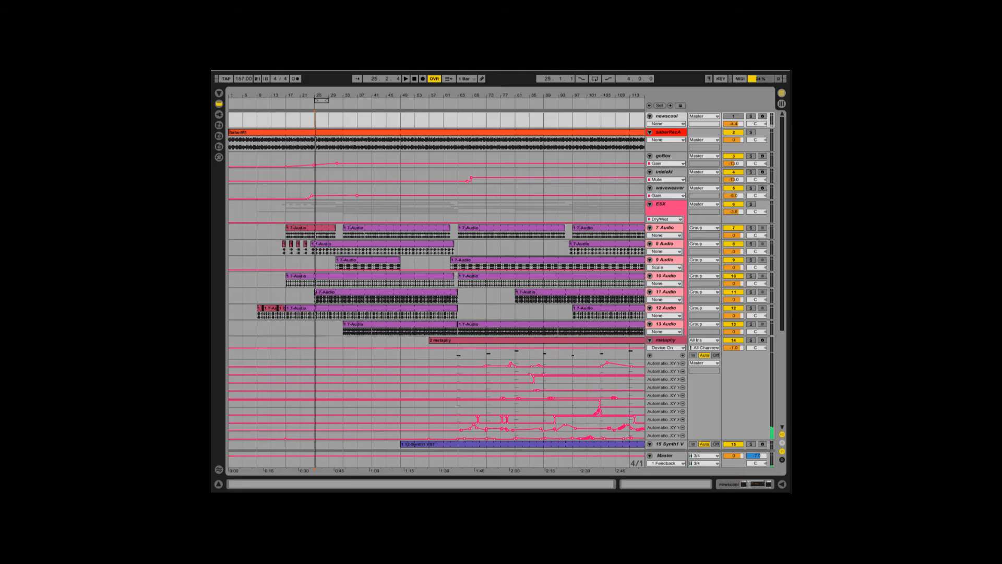
During playback, copy the four-bar loop region starting at bar 25 and insert it with Paste Time at bar 37.
key(space)
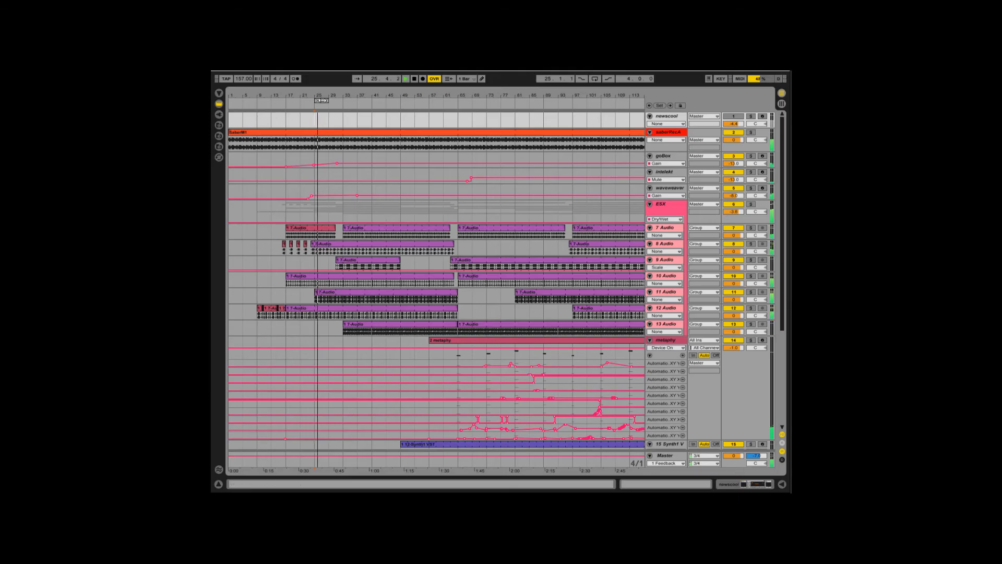
right_click(321, 100)
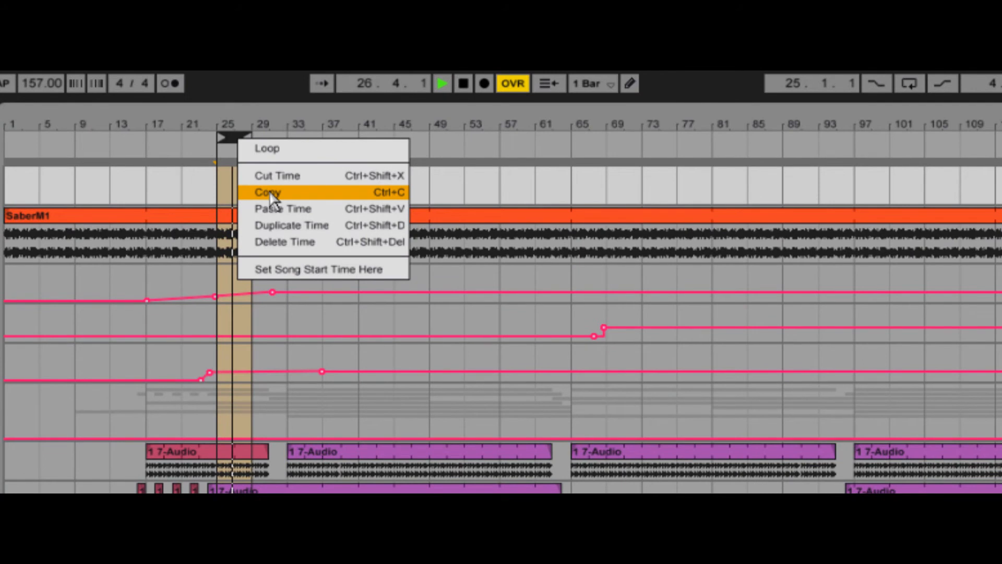
click(272, 194)
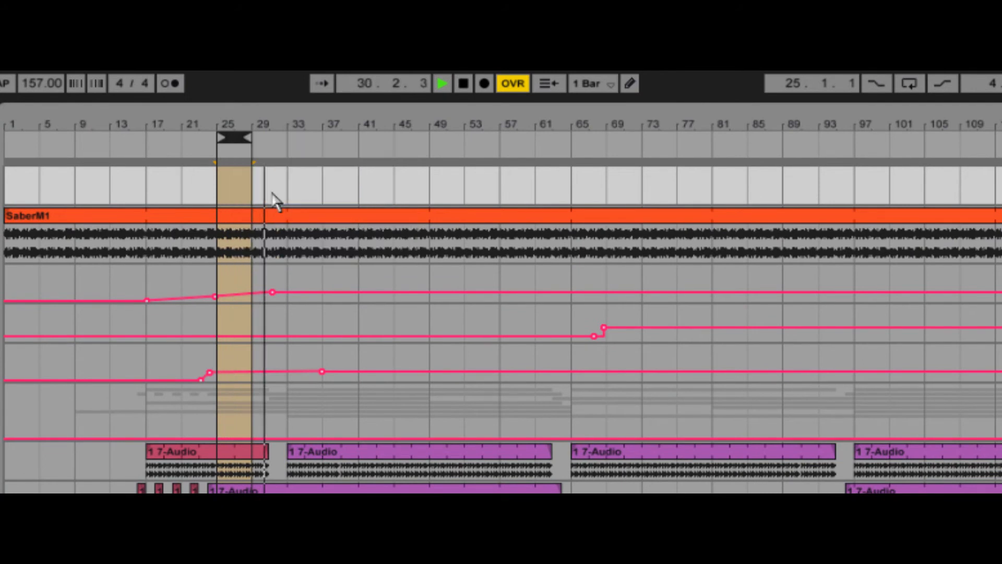
click(322, 199)
click(21, 60)
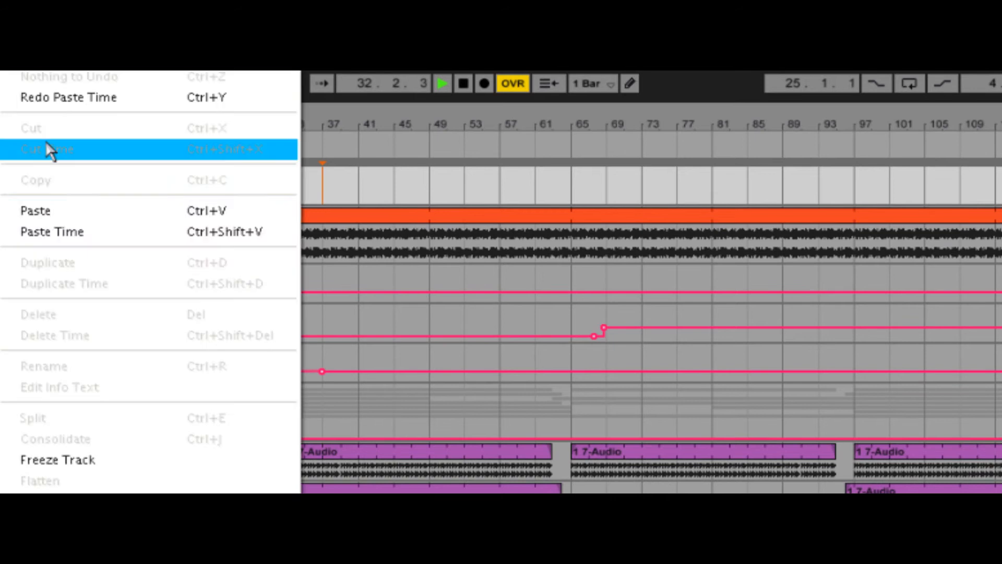
click(88, 232)
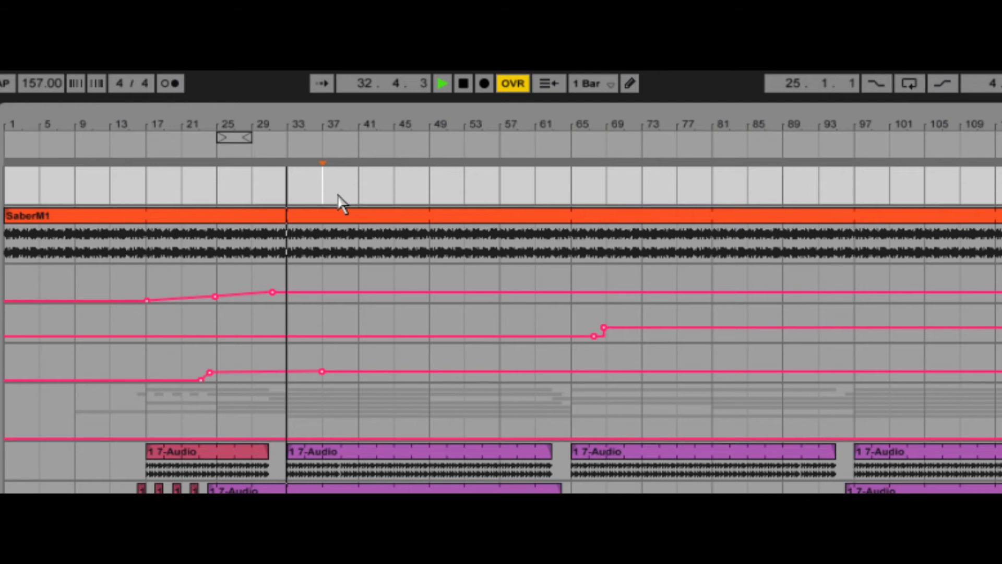
key(ctrl+shift+v)
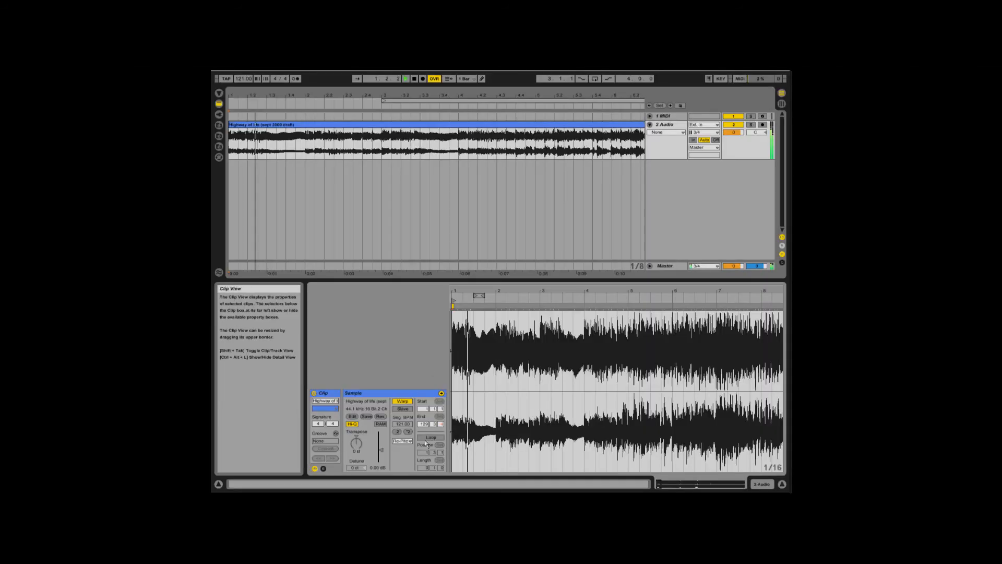
Turn on looping for the Highway of life audio clip.
click(428, 439)
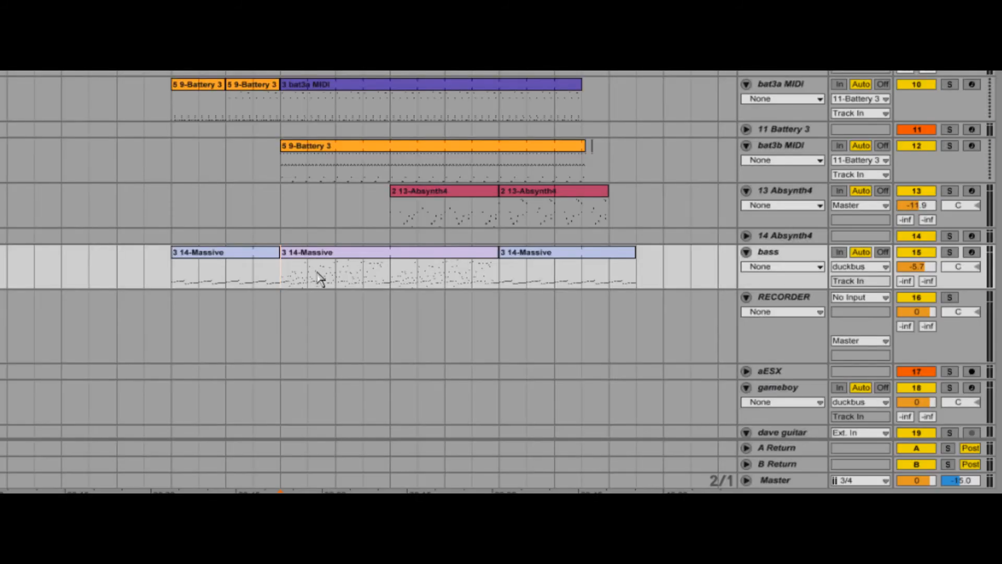
Freeze the bass track, accepting the audio interruption, and play it back from inside the middle 14-Massive clip.
key(space)
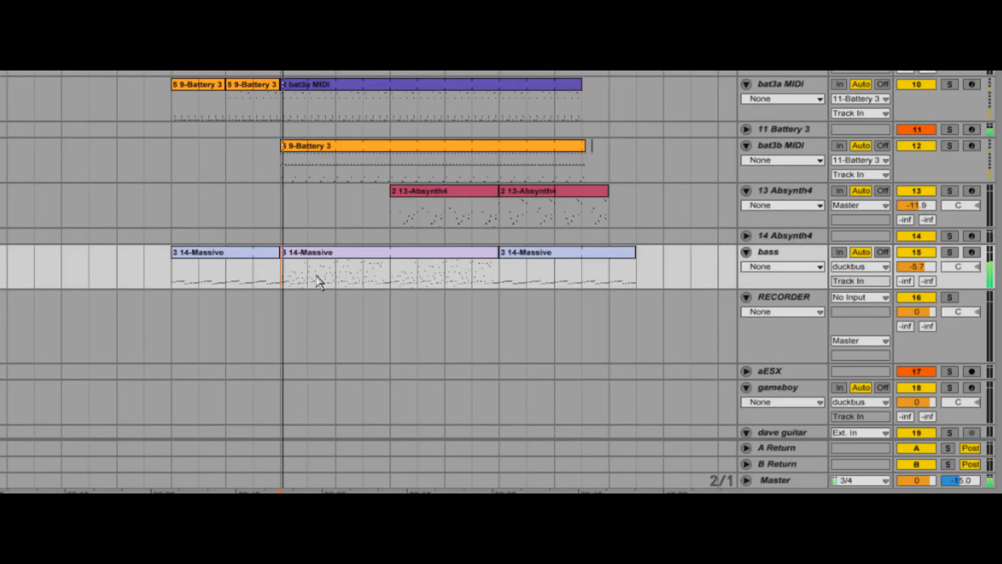
right_click(807, 261)
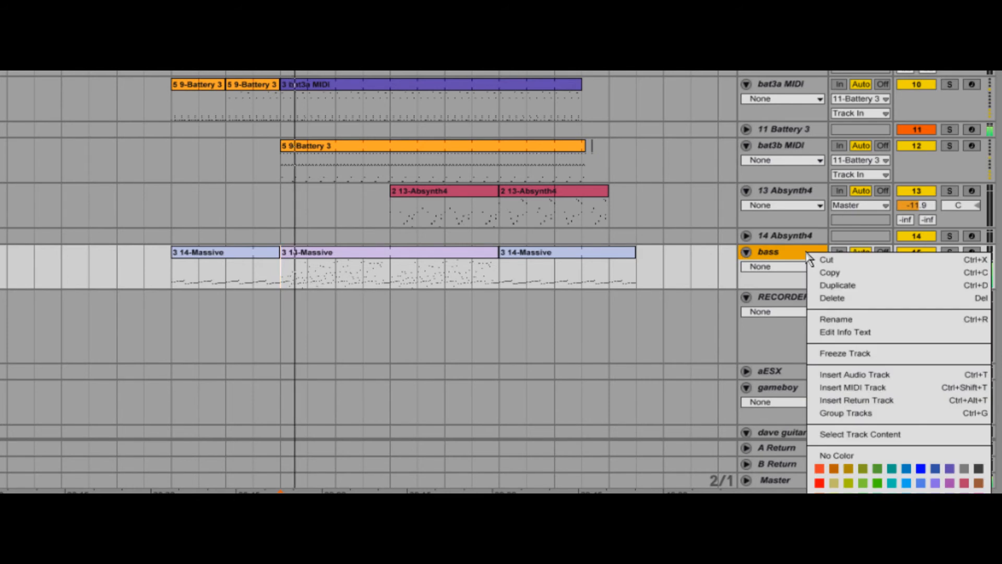
click(882, 360)
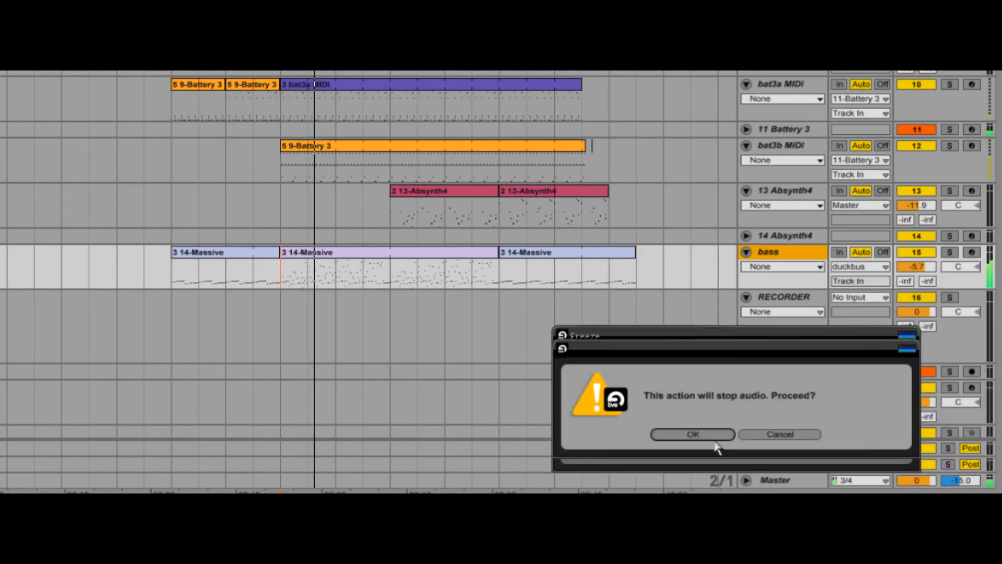
click(714, 437)
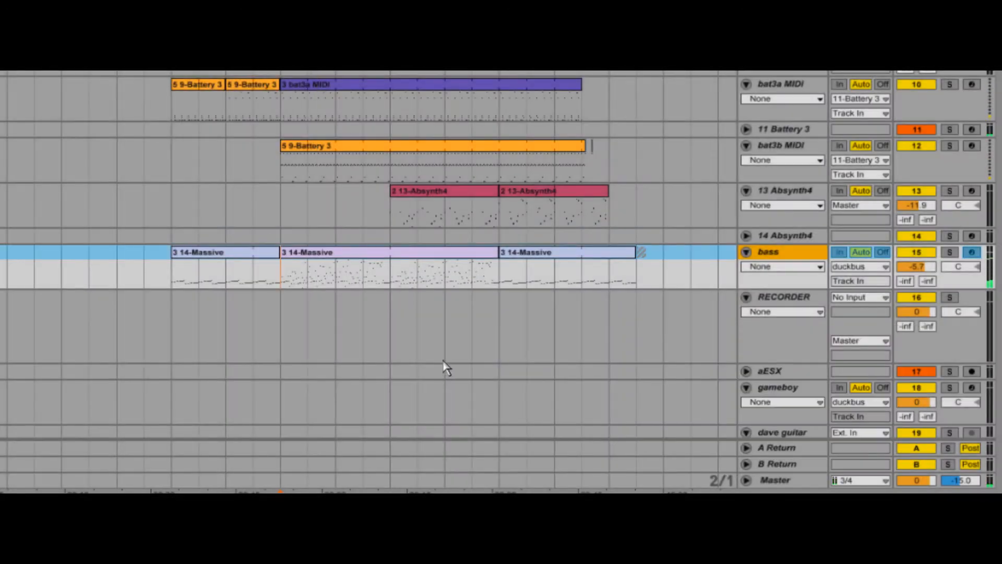
click(446, 287)
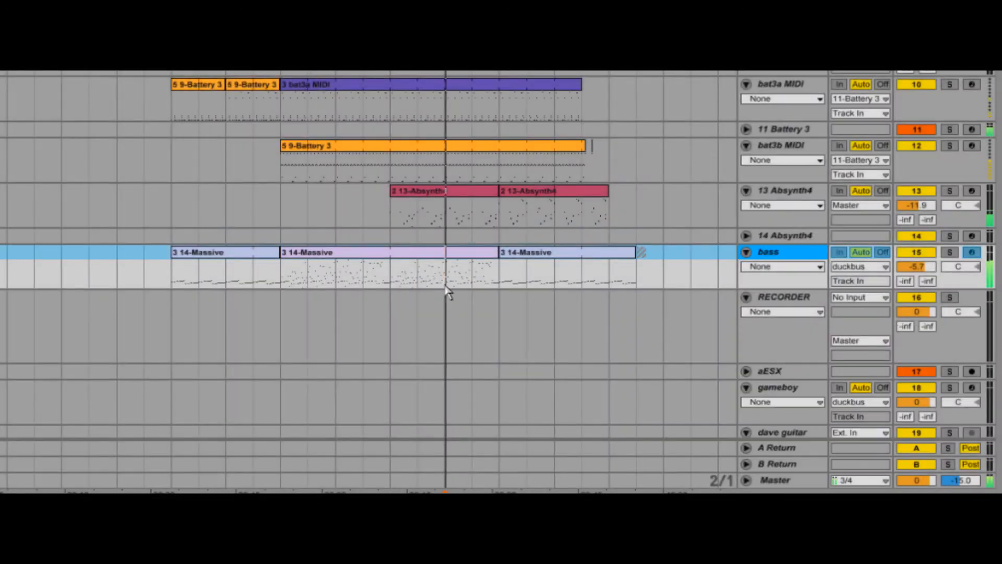
key(space)
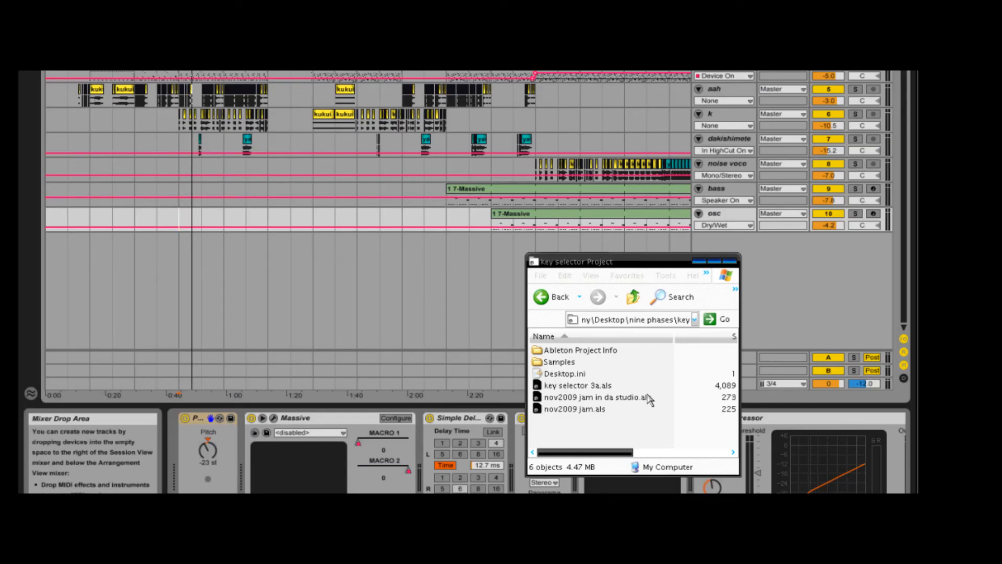
Import the set nov2009 jam in da studio.als from the project folder into the arrangement below the osc track.
click(646, 405)
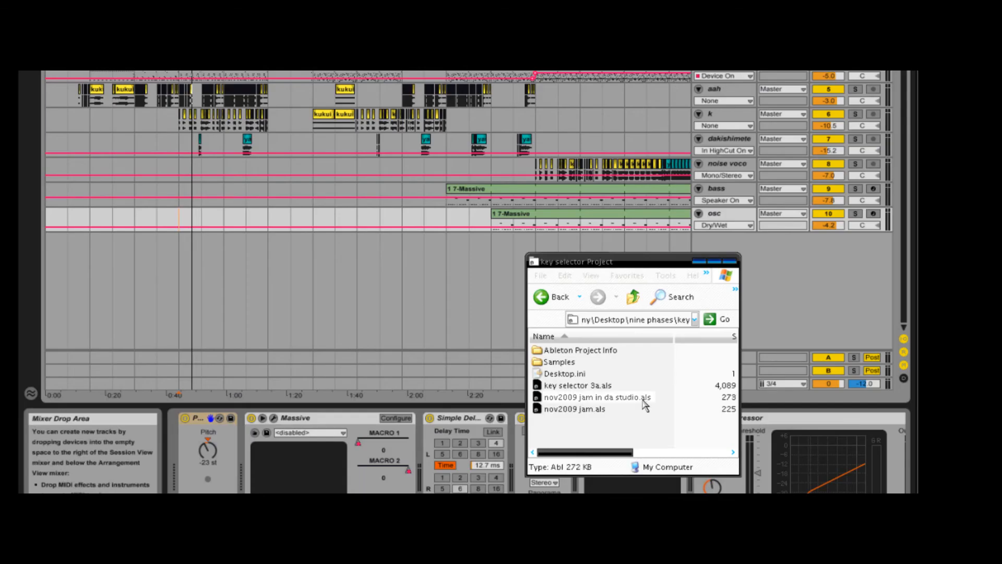
drag(646, 399, 416, 283)
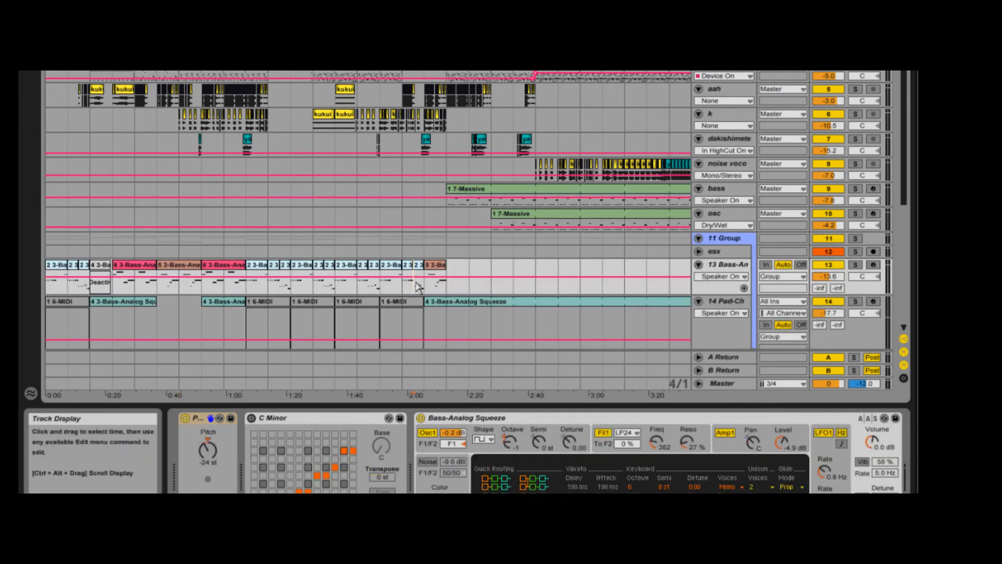
scroll(396, 303, down, 2)
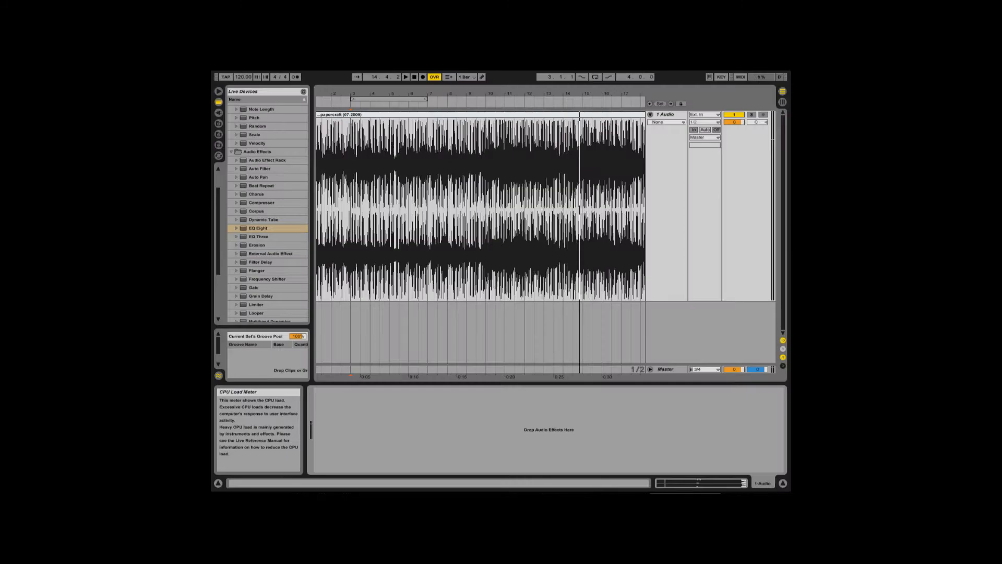
Start playback, add an EQ Eight to the 1 Audio track and enable its Hi-Quality mode.
key(space)
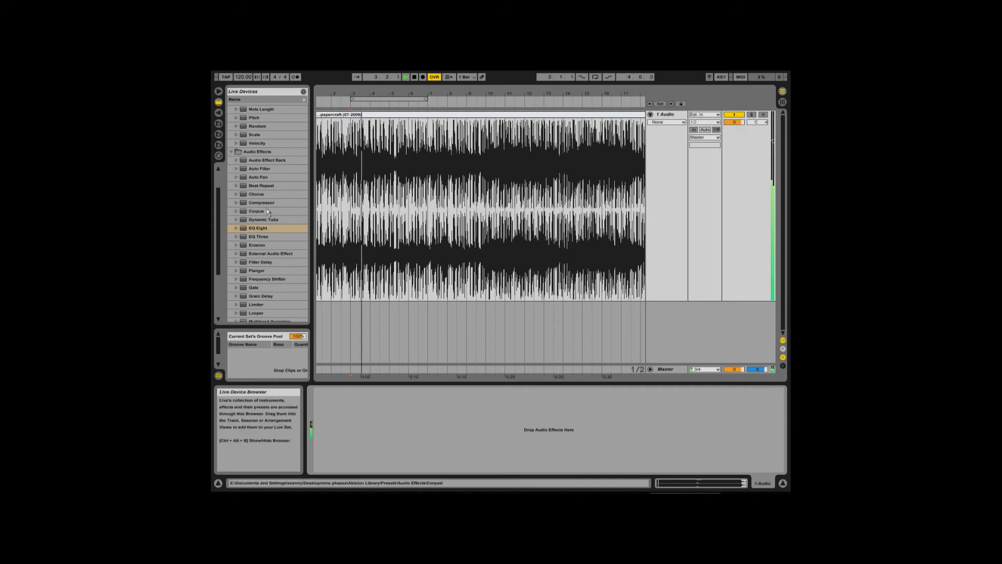
drag(258, 228, 392, 406)
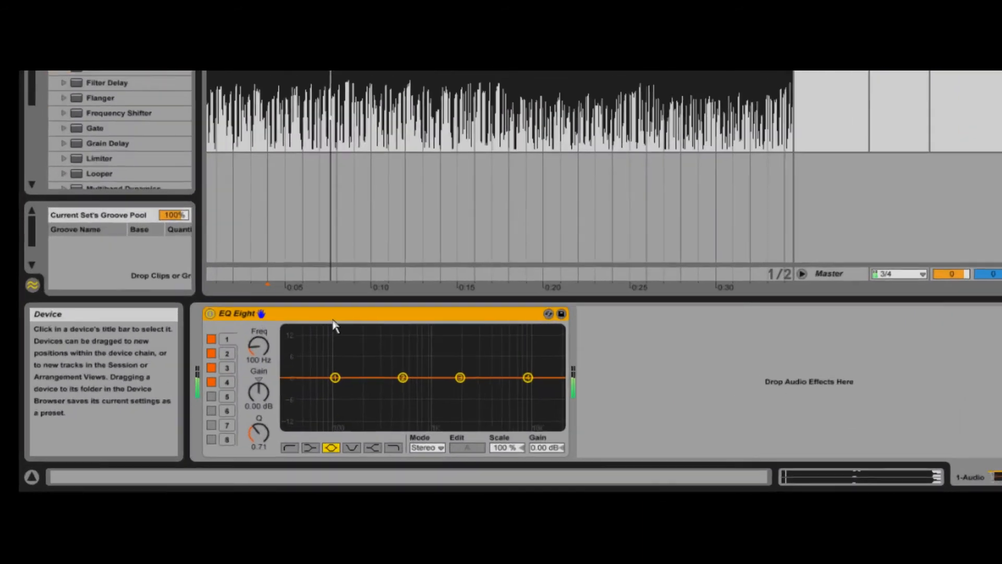
right_click(394, 392)
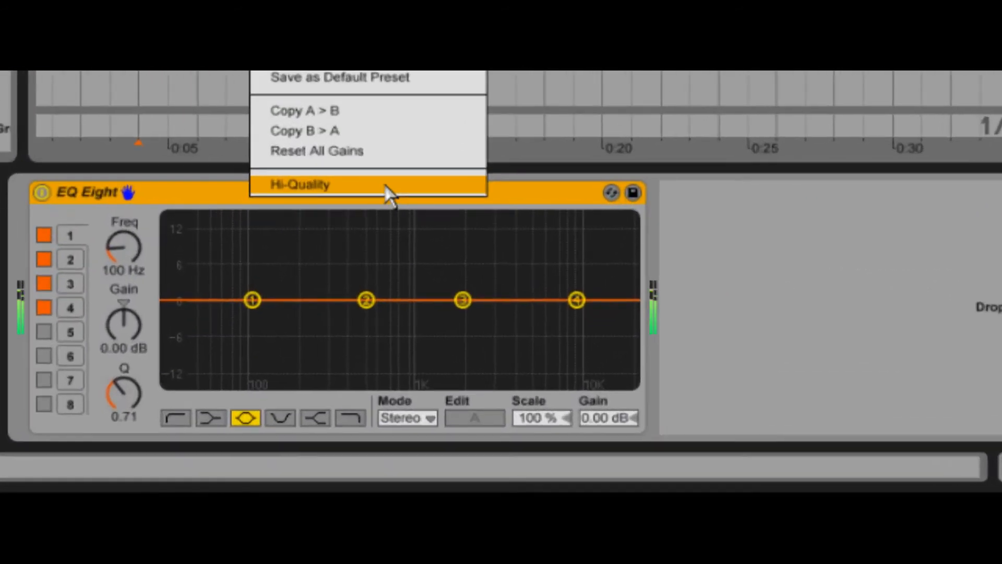
click(389, 185)
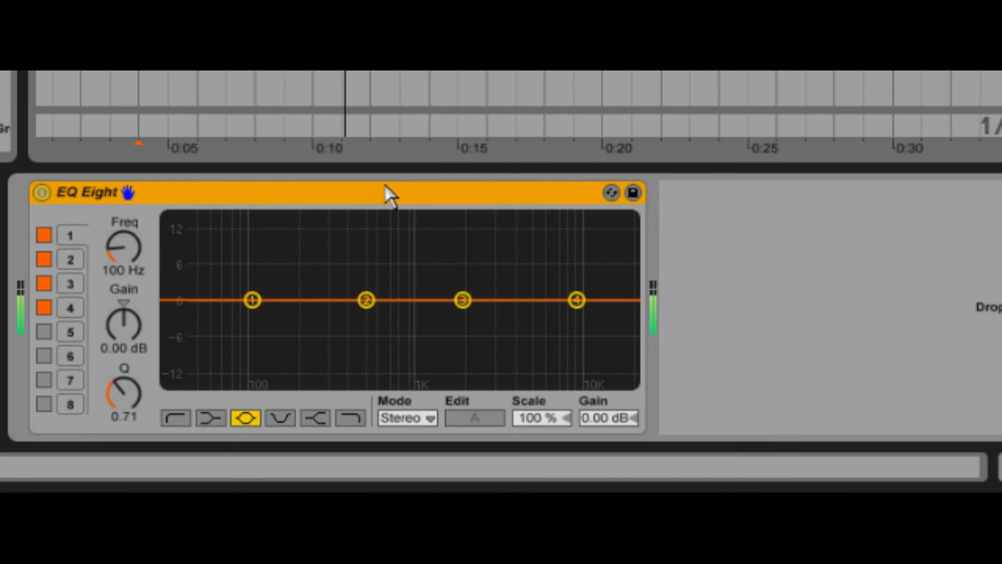
Set the EQ Eight to M/S mode, cut the highs with band 4 on the mid signal and boost band 4 on the side signal.
click(430, 419)
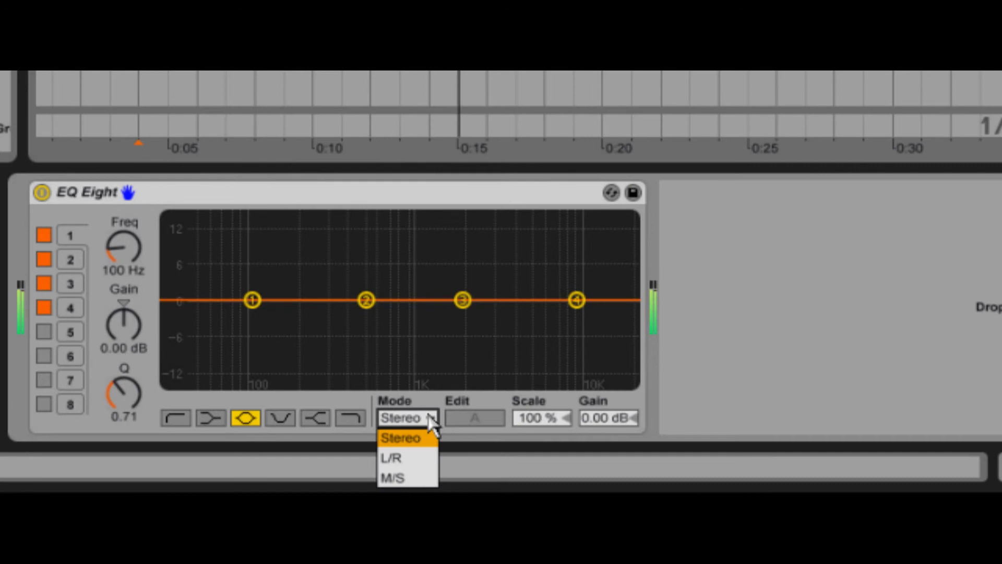
click(411, 478)
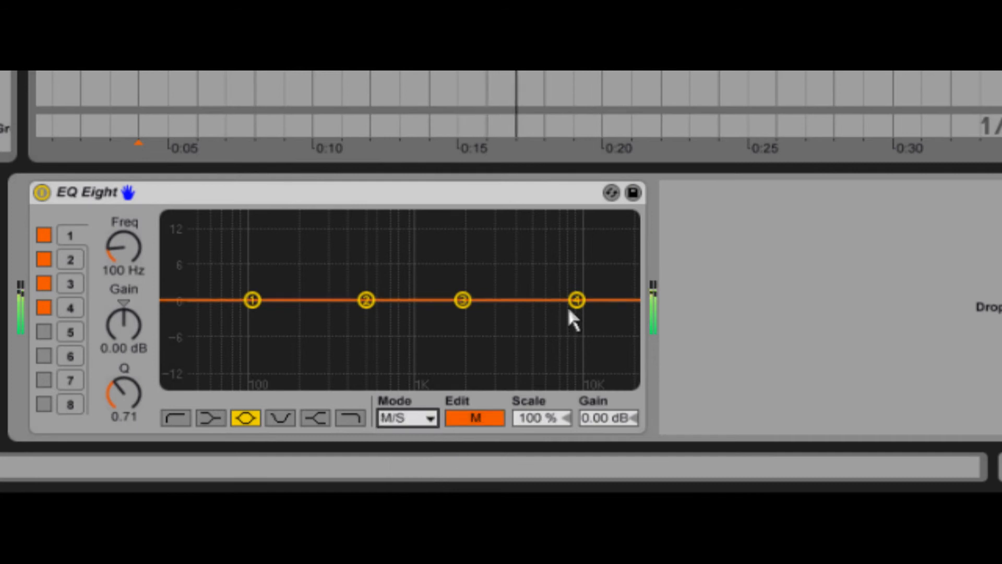
drag(576, 301, 529, 382)
click(473, 421)
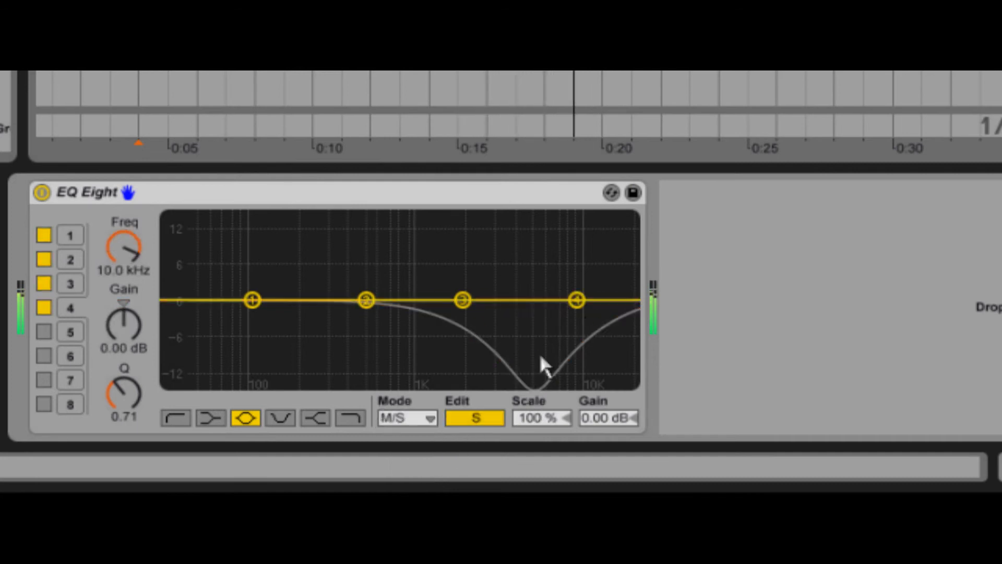
drag(577, 301, 543, 217)
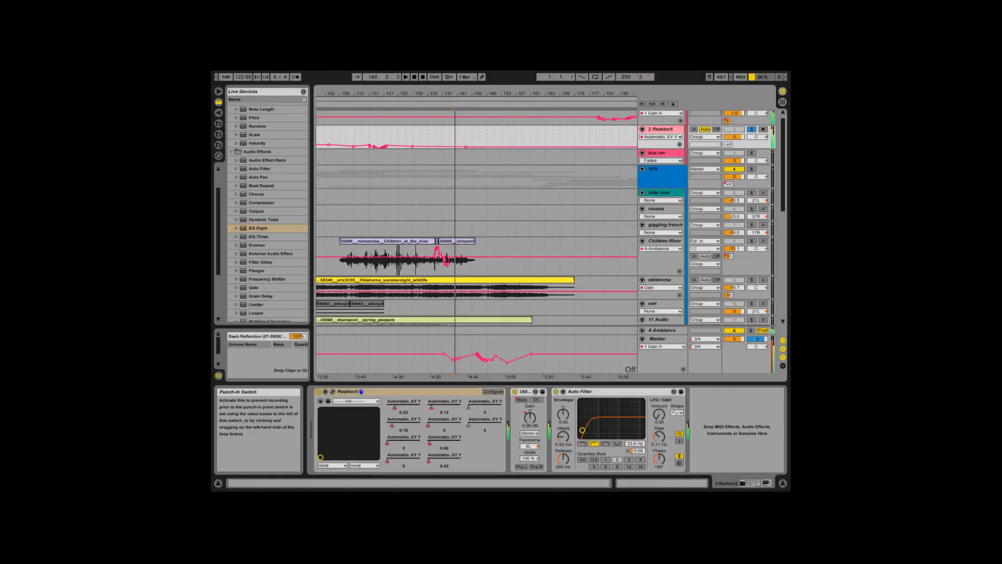
During playback, show the 2 Reaktor5 track's XY Y automation curves in four separate lanes and adjust a breakpoint near bar 148.
key(space)
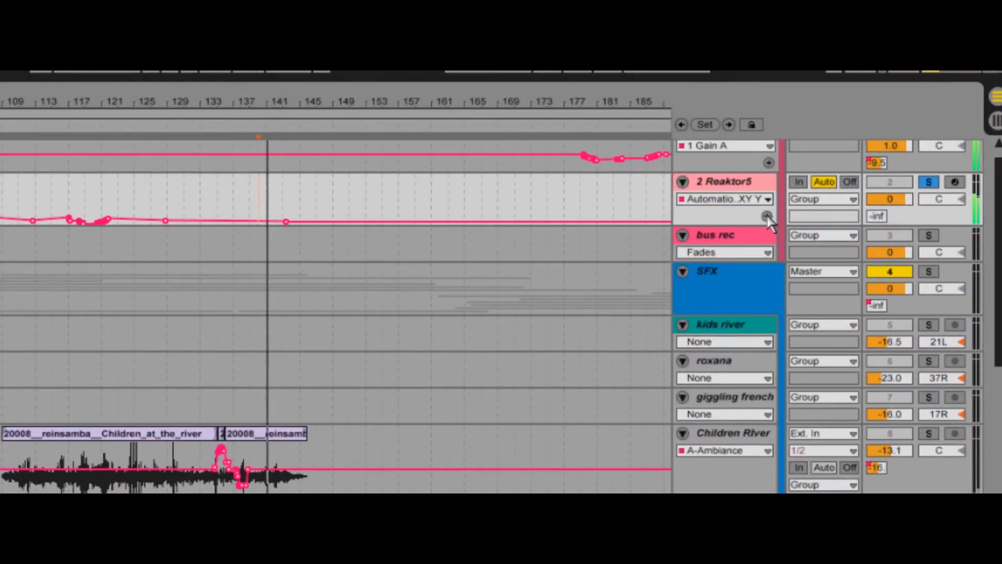
click(679, 137)
click(751, 229)
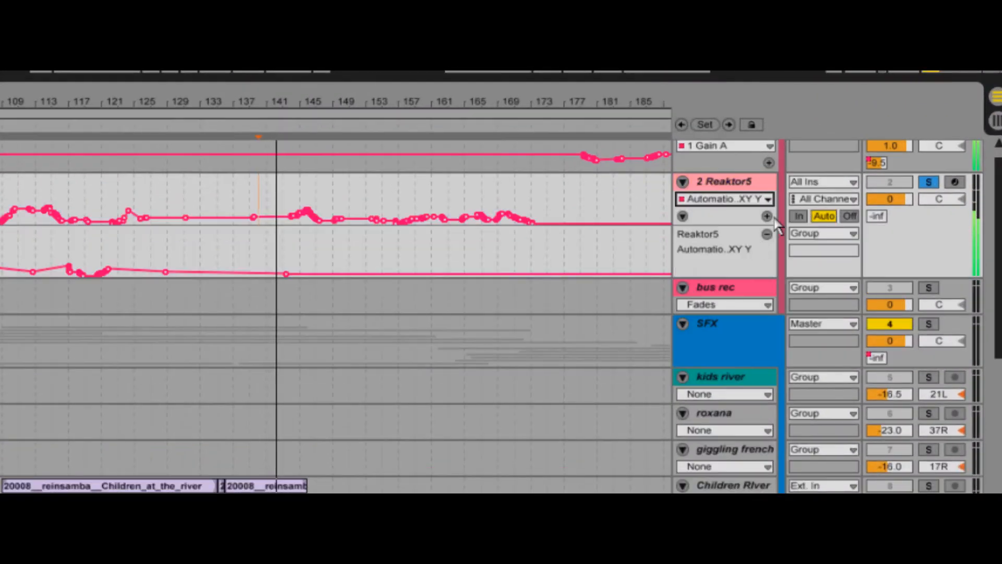
click(768, 217)
click(760, 201)
click(757, 245)
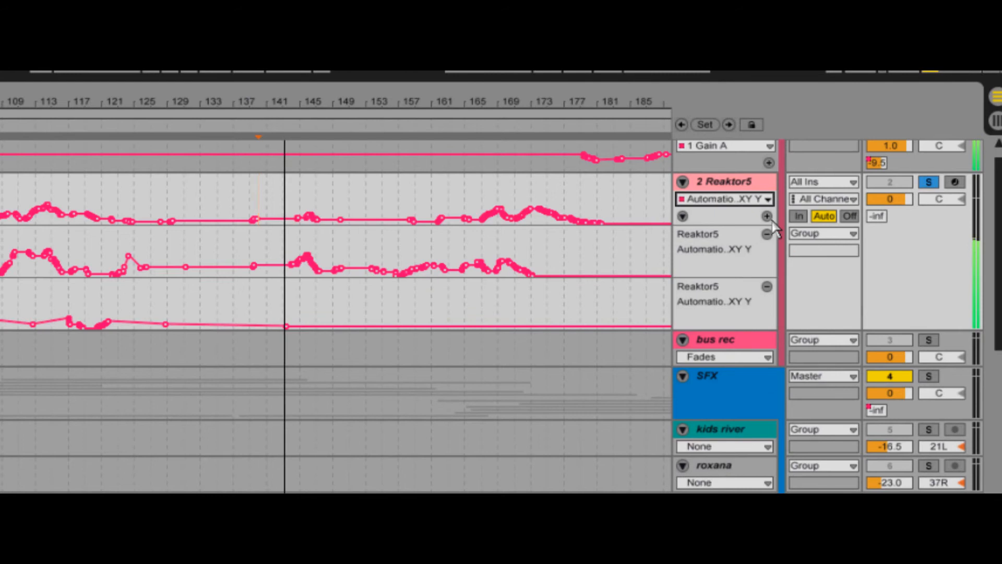
click(768, 217)
click(765, 199)
click(753, 259)
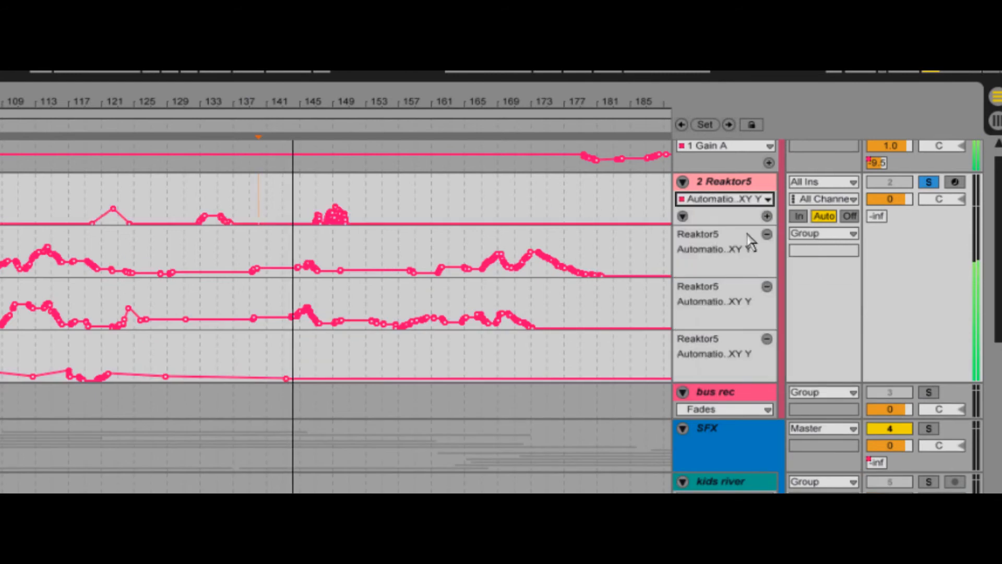
click(767, 217)
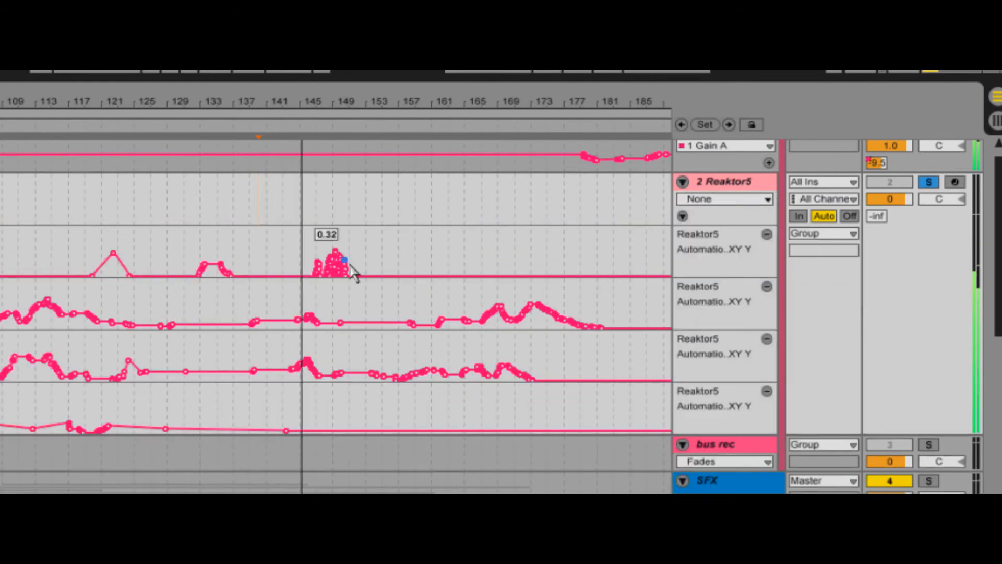
mouse_move(339, 325)
mouse_down()
mouse_move(623, 308)
mouse_move(334, 305)
mouse_move(329, 280)
mouse_up()
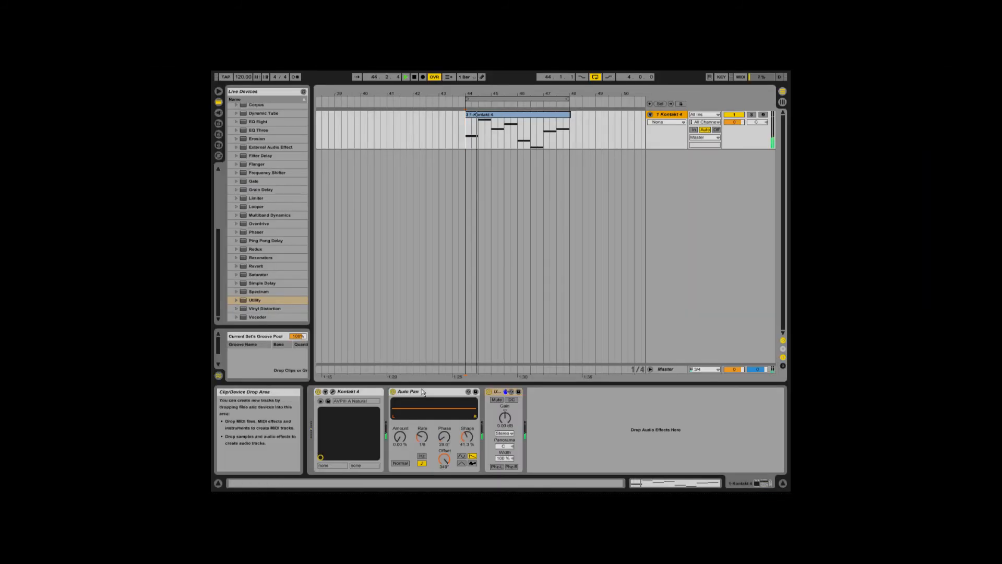
Raise the Auto Pan amount to 51.6 % and group Auto Pan and Utility into an audio effect rack.
drag(403, 442, 400, 434)
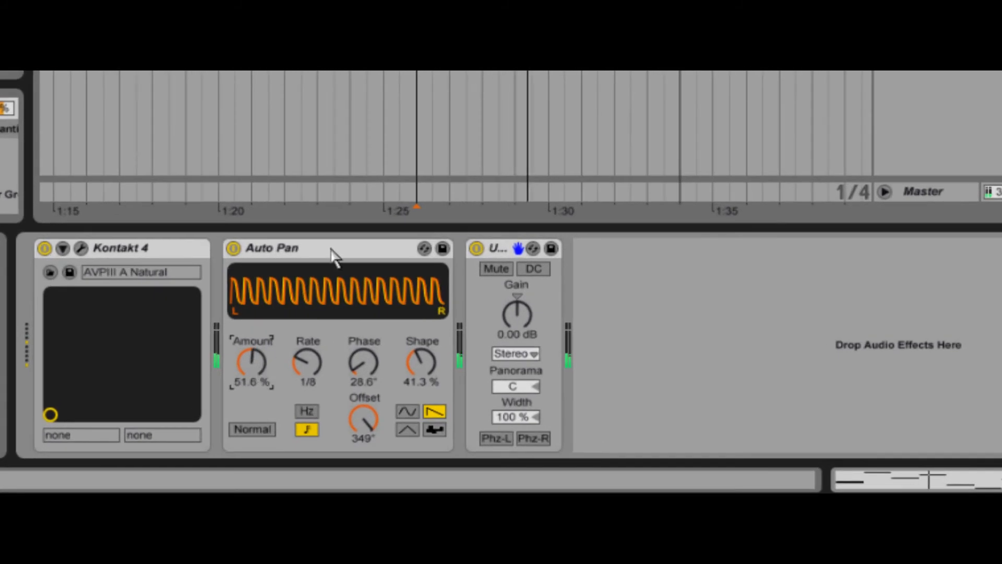
click(334, 251)
shift+click(506, 245)
right_click(506, 245)
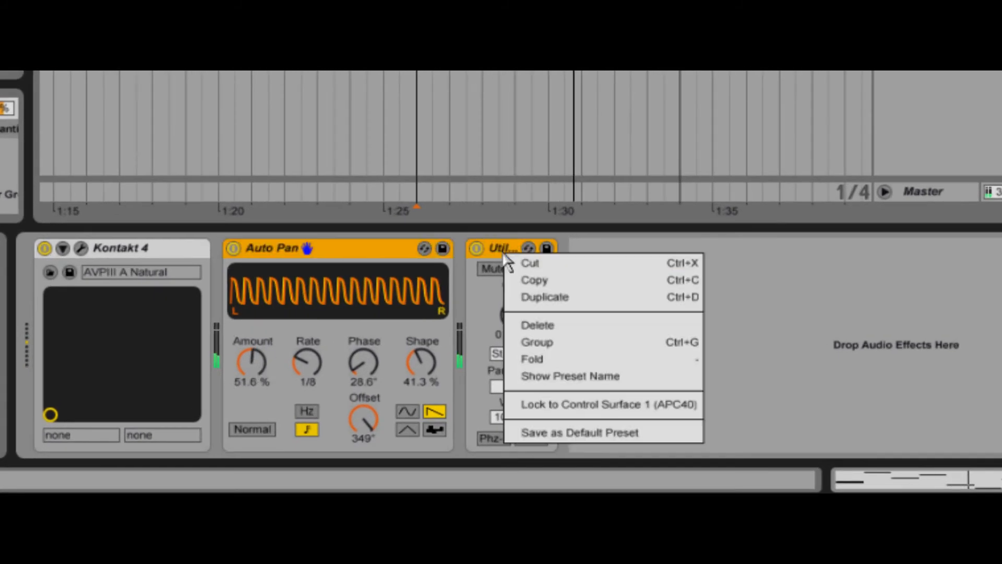
click(568, 344)
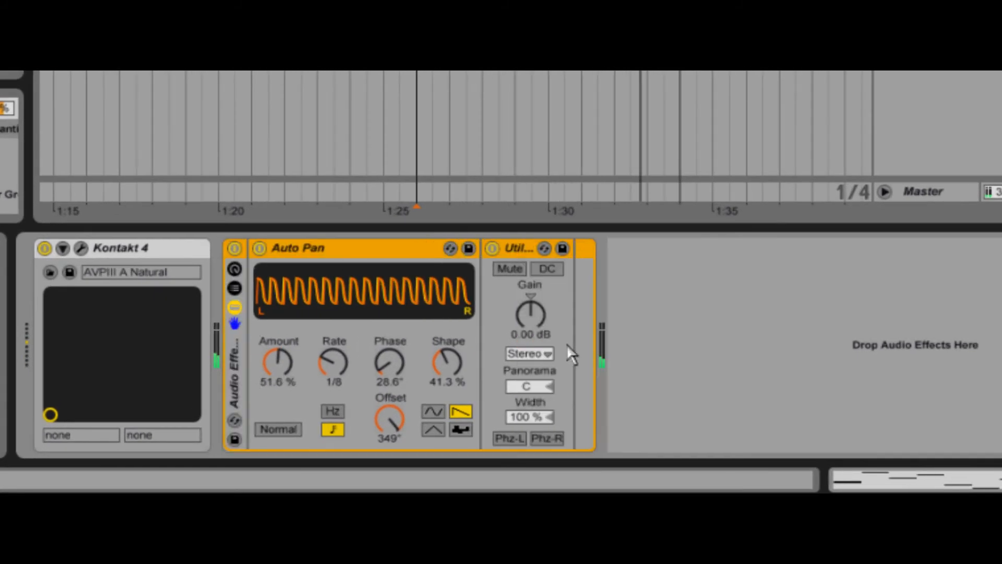
Show the rack's macro controls and map both the Auto Pan Amount and the Utility Gain to Macro 1.
click(236, 272)
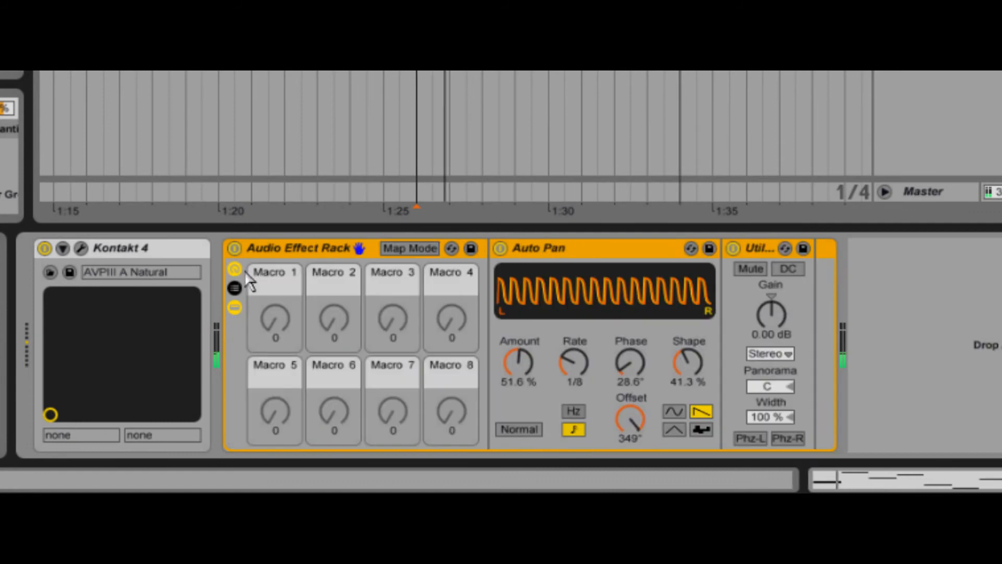
click(398, 245)
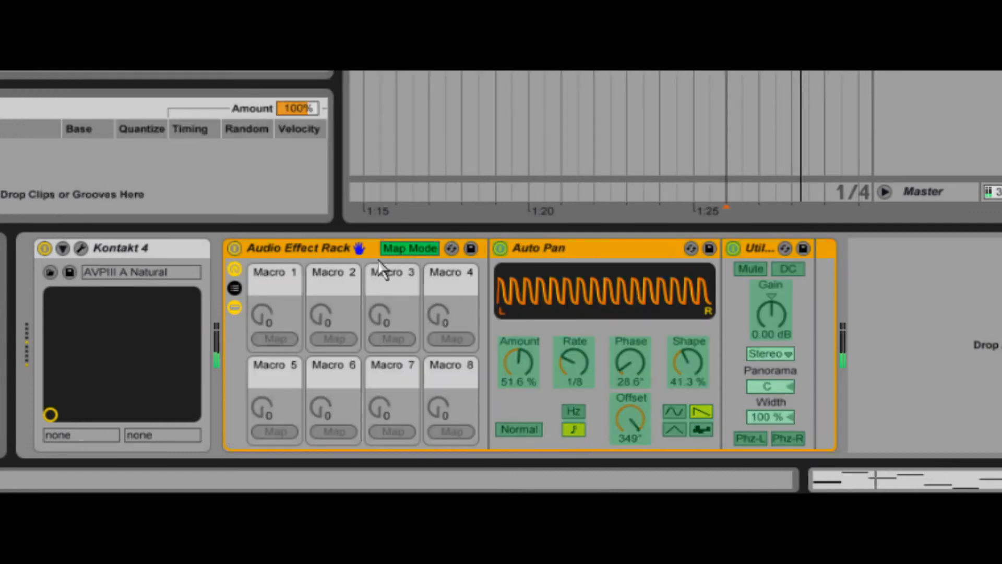
click(531, 367)
click(276, 339)
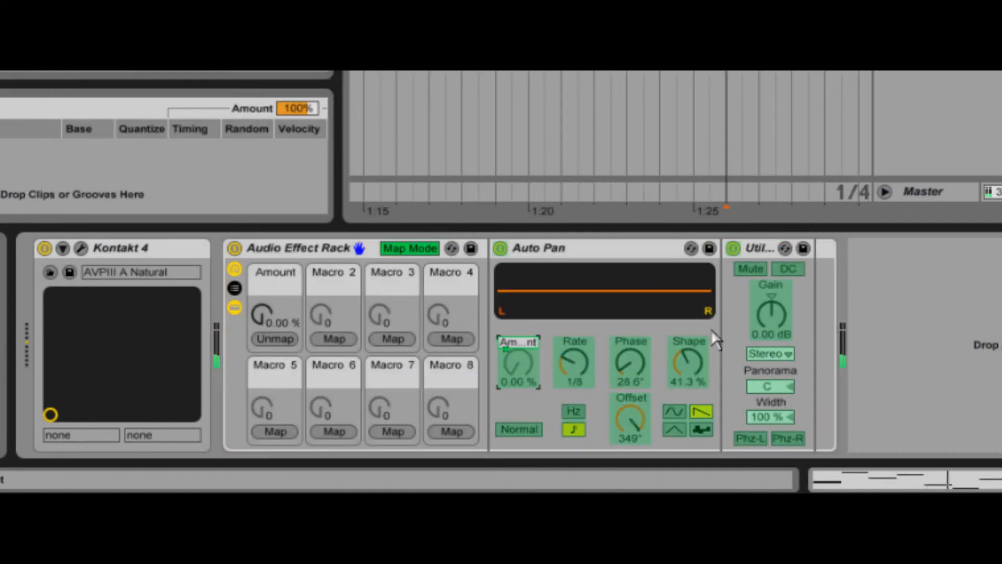
click(761, 320)
click(278, 334)
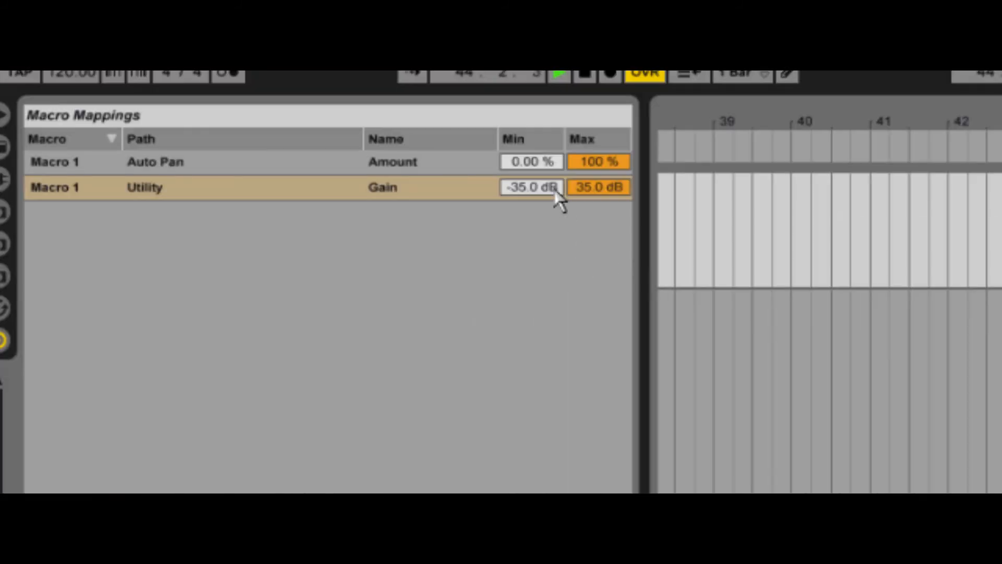
Limit the Macro 1 mapping of the Utility Gain to a range of 0 to 4 dB.
click(554, 190)
click(587, 184)
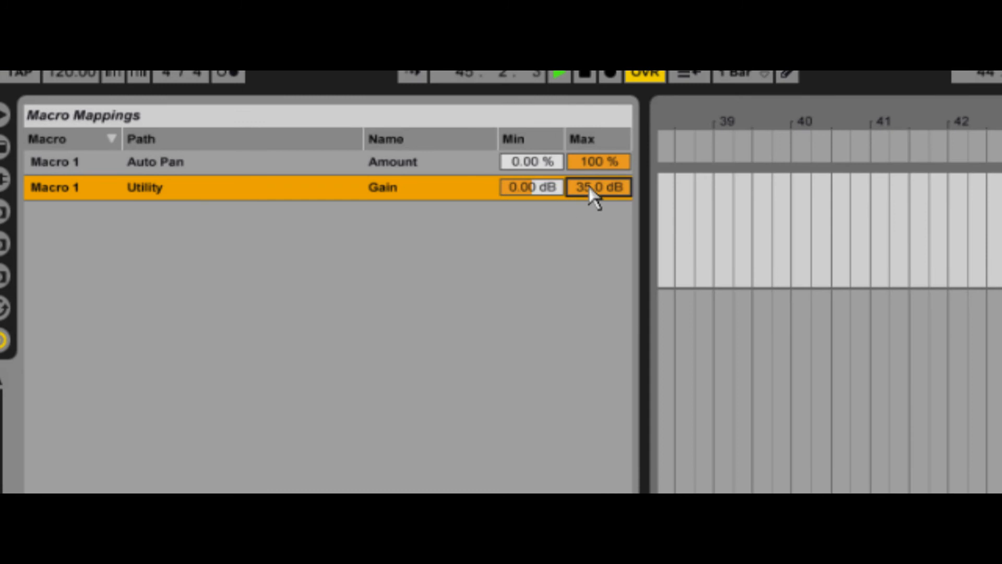
text(4)
key(Return)
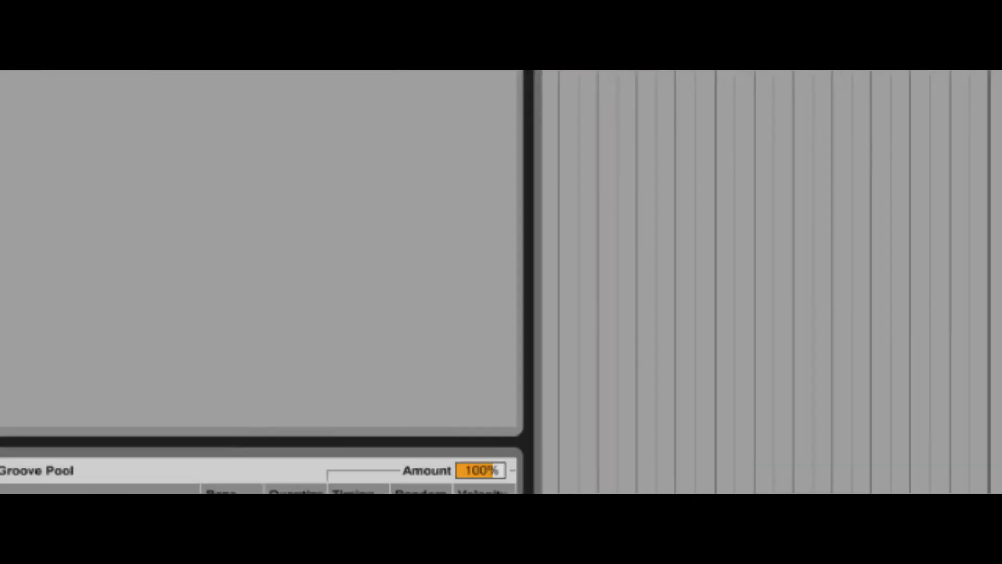
Leave macro mapping and sweep the rack's first macro knob to hear the mapped effects change together.
click(520, 349)
drag(326, 308, 326, 305)
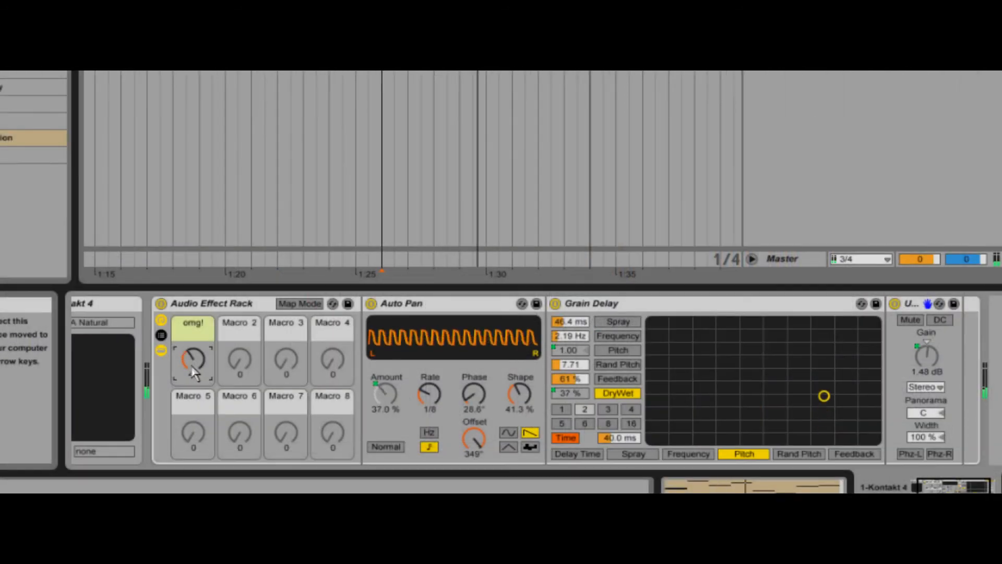
drag(194, 372, 195, 360)
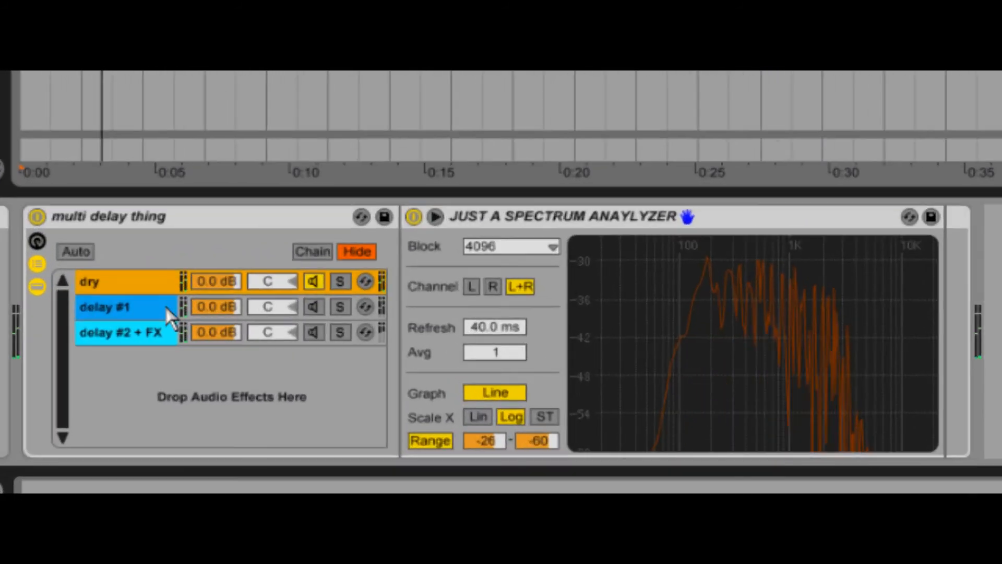
Activate the delay #1 and delay #2 + FX chains of the multi delay thing rack and show its chain zones.
click(238, 382)
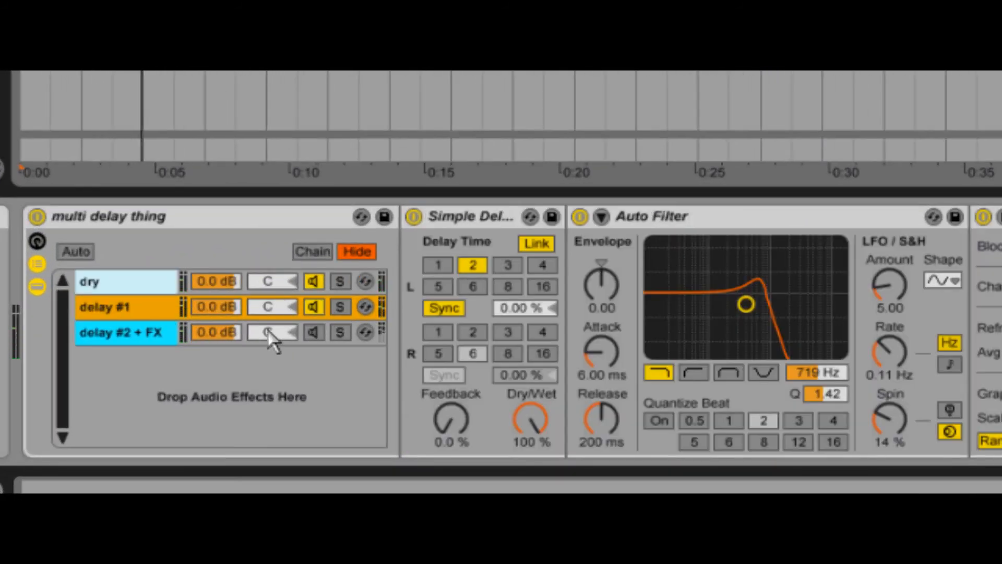
click(159, 334)
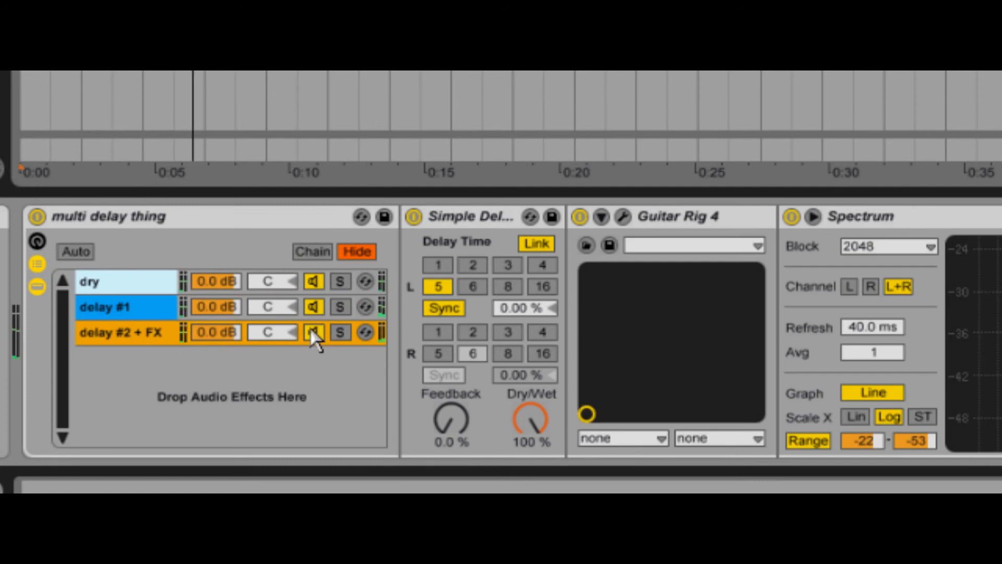
click(312, 251)
Place the delay #1 zone at 1 and delay #2 + FX at 2, extend dry and delay #1 to 3, and advance the chain selector from 0.
click(397, 312)
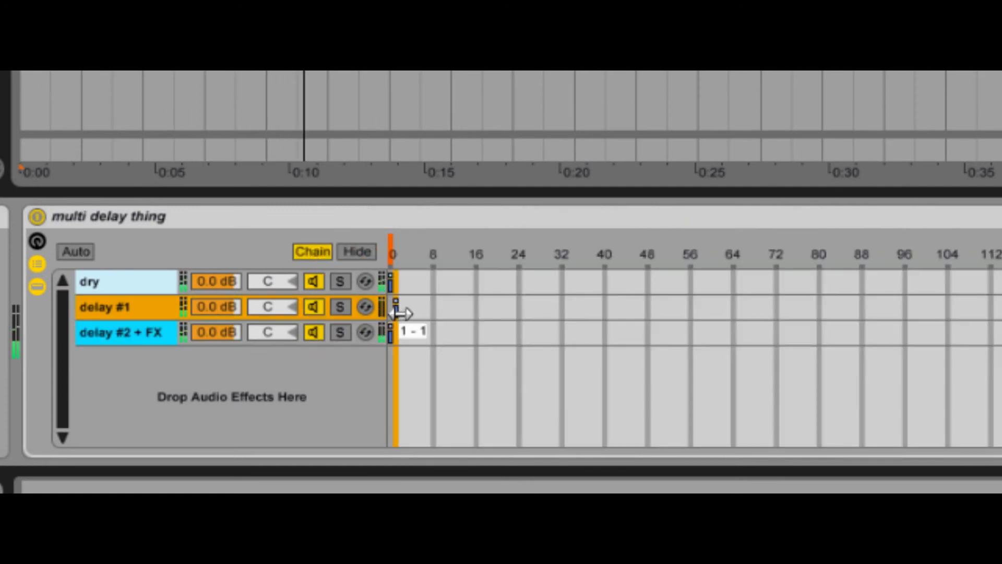
drag(390, 334, 401, 334)
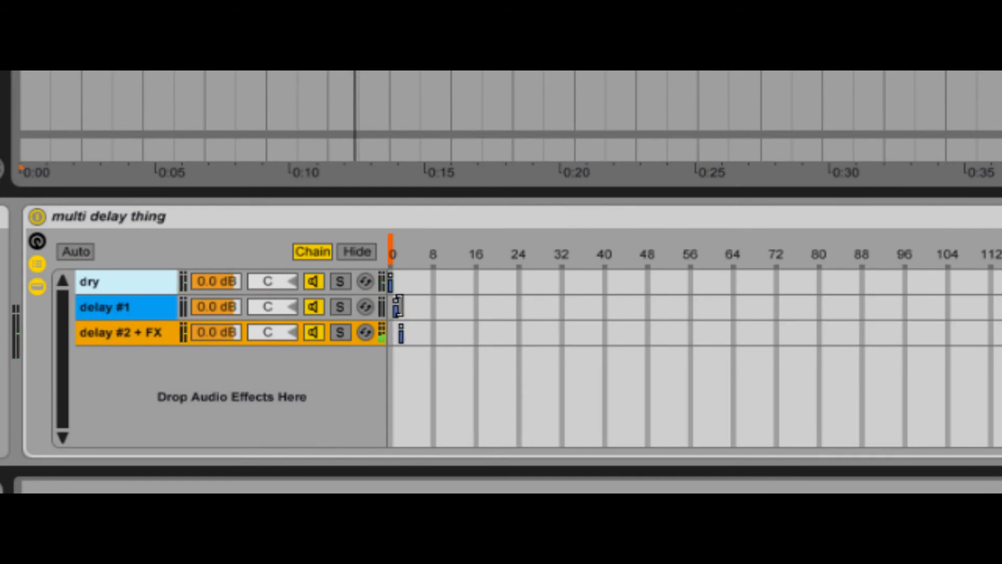
click(398, 306)
click(395, 281)
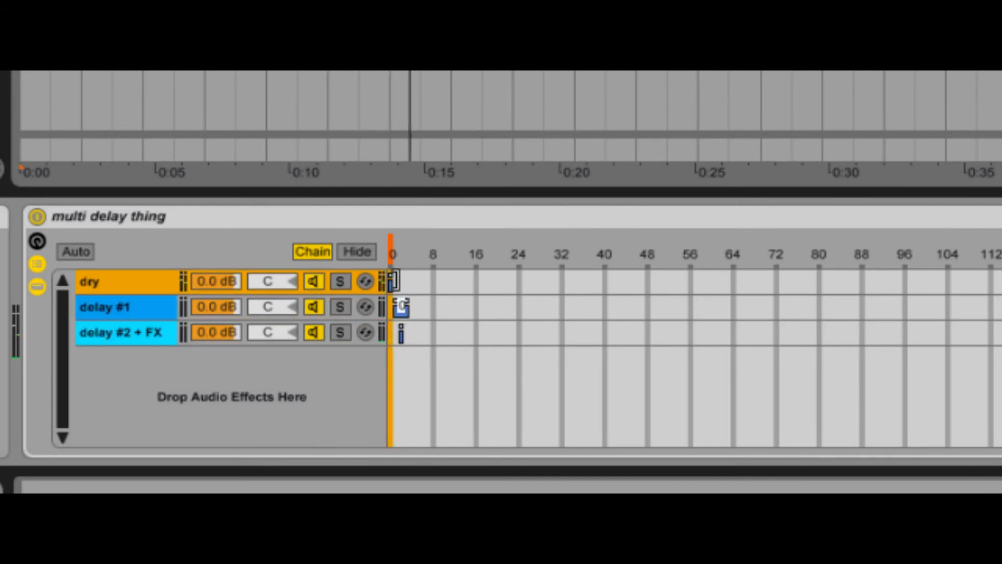
drag(396, 281, 408, 304)
click(391, 237)
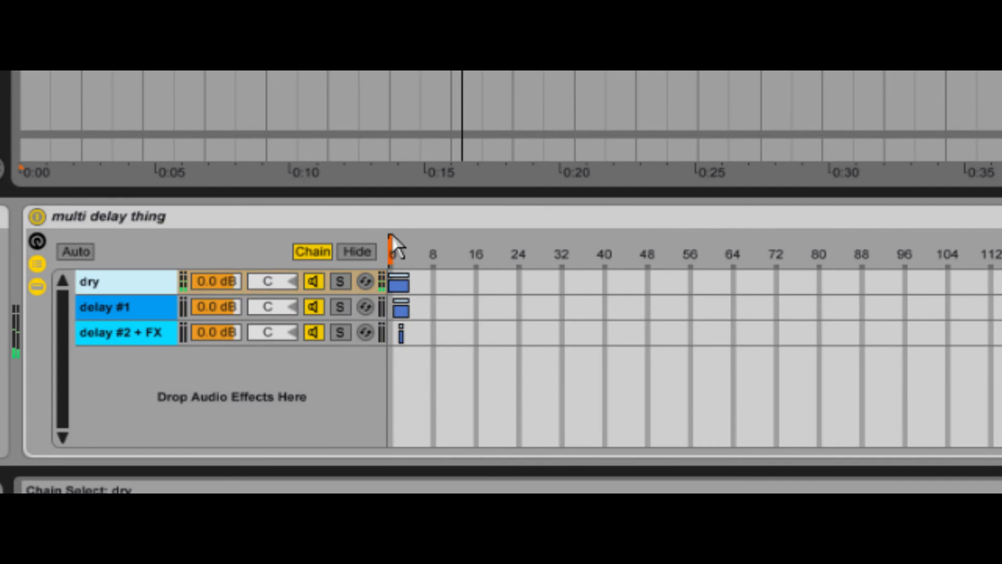
mouse_move(392, 236)
mouse_down()
mouse_move(397, 259)
mouse_move(398, 235)
mouse_up()
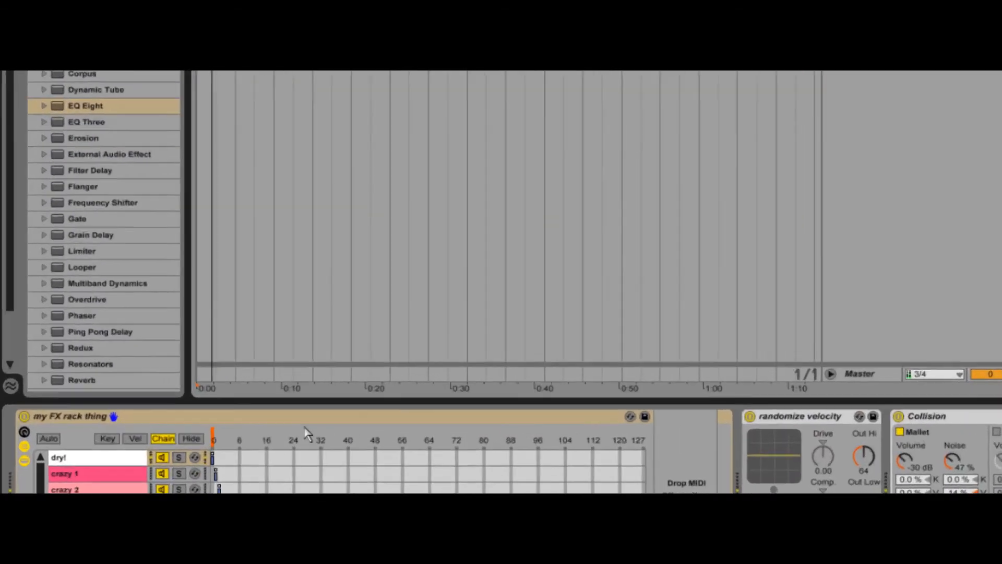
Show the chain selector automation of my FX rack thing and draw one-bar steps alternating between 1 and 2 from bar 4 through bar 9.
right_click(374, 403)
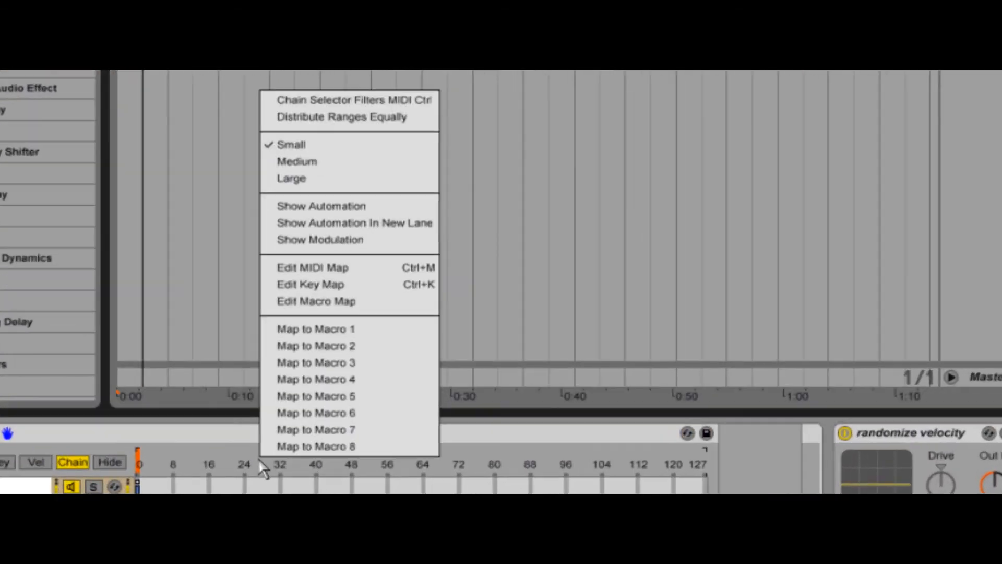
click(365, 207)
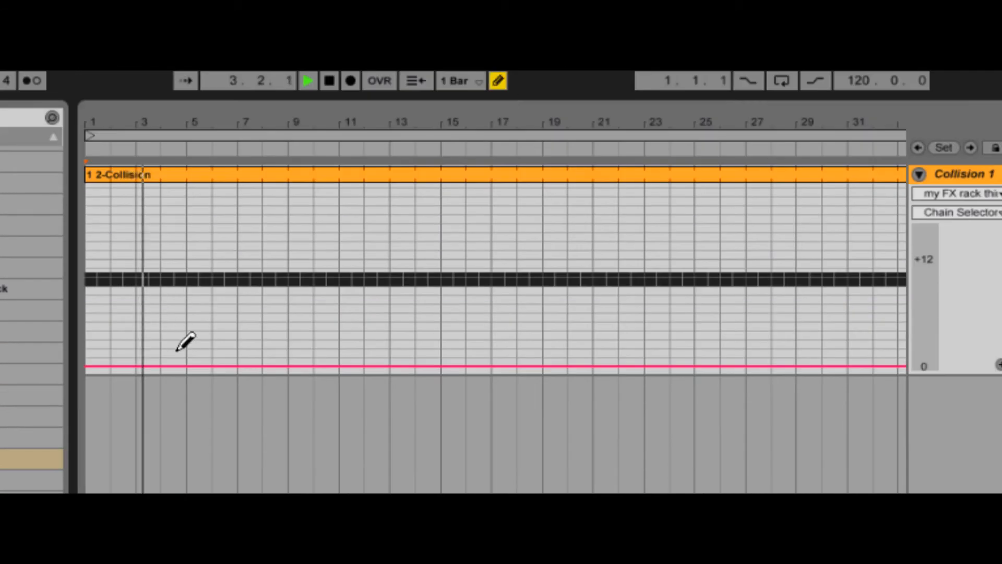
click(177, 358)
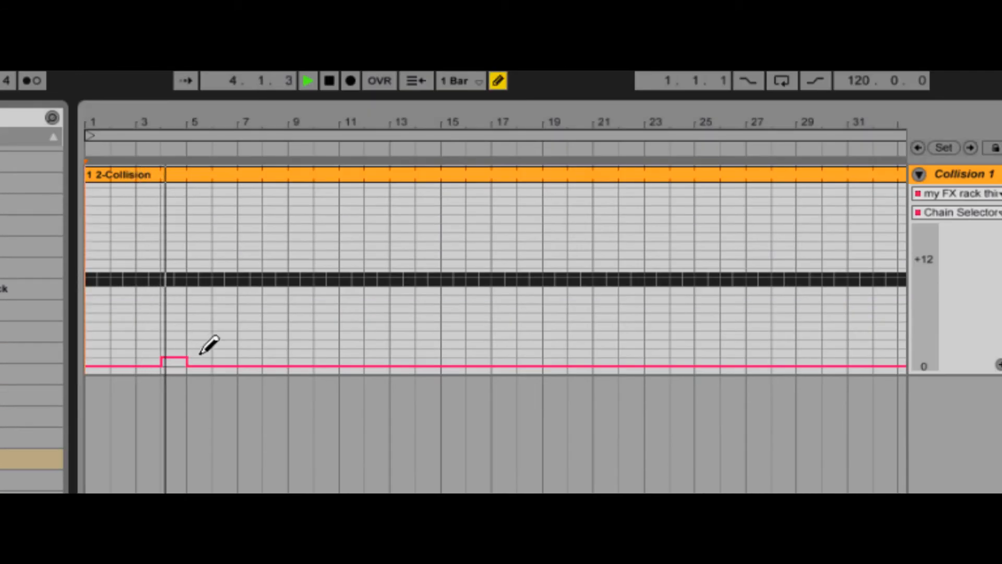
click(201, 350)
click(223, 357)
click(252, 349)
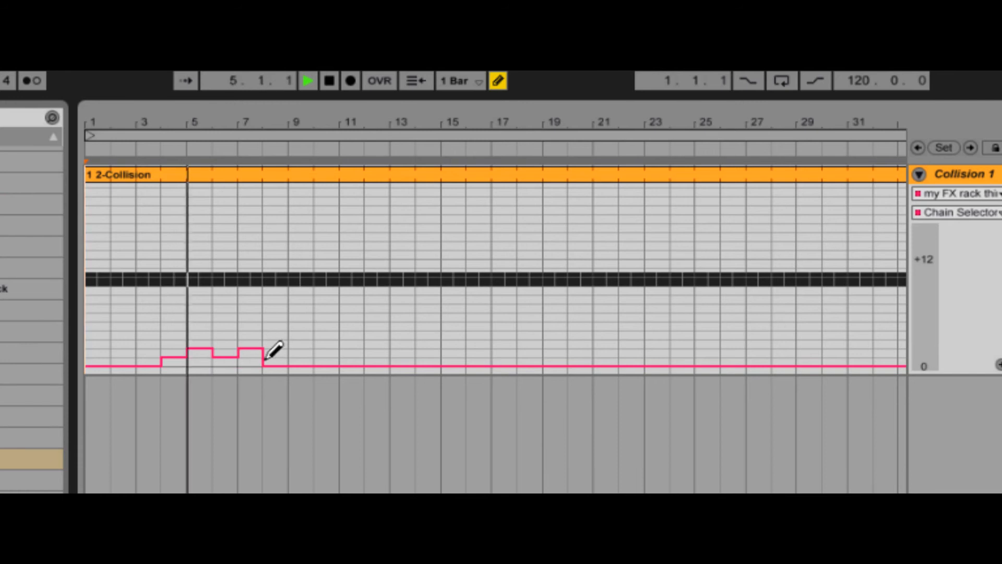
click(276, 357)
click(301, 348)
Turn off Draw Mode and show the devices of the crazy 2 chain in my FX rack thing.
click(498, 81)
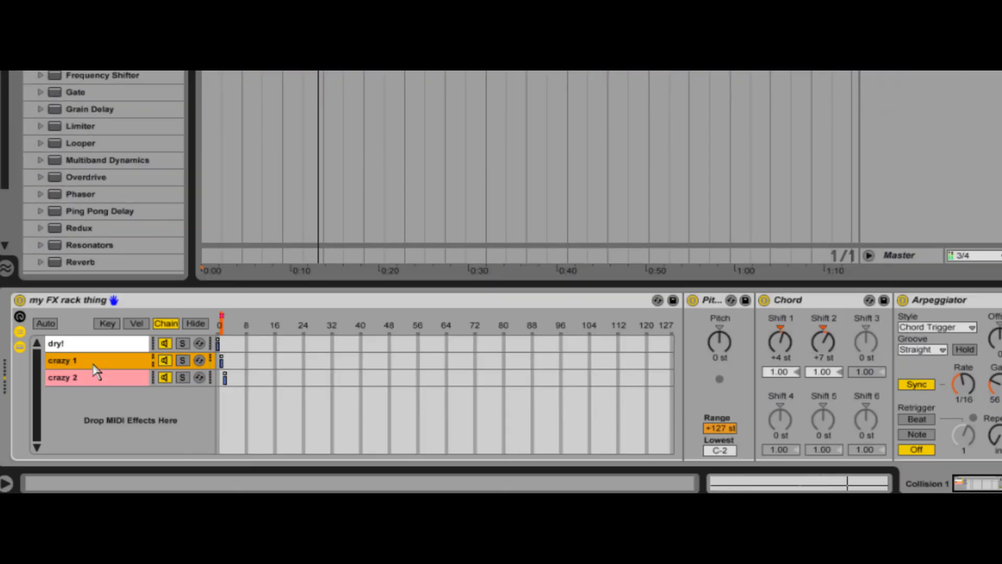
click(96, 381)
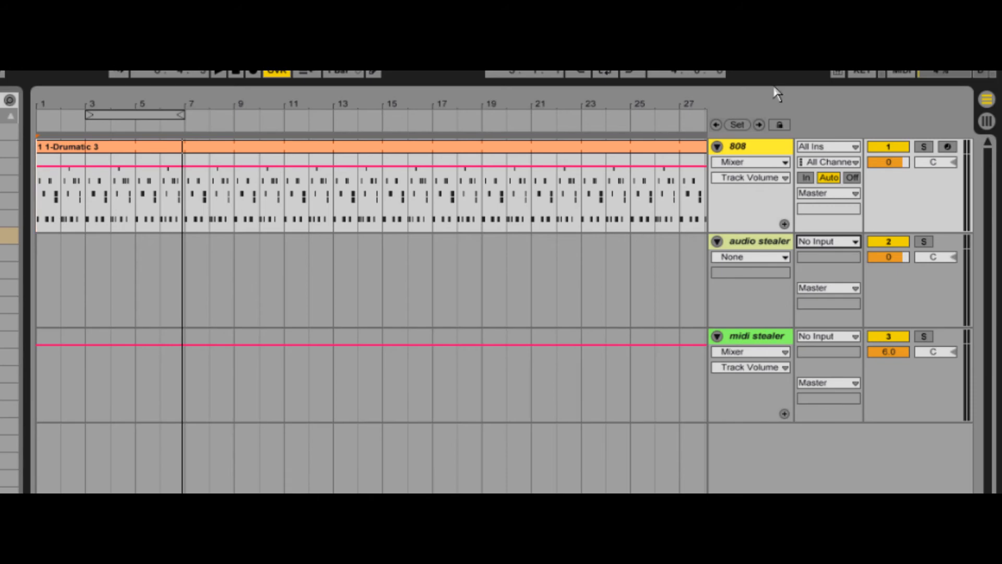
Start playback and set the audio stealer track's input to the 808 track, tapped Post FX.
key(space)
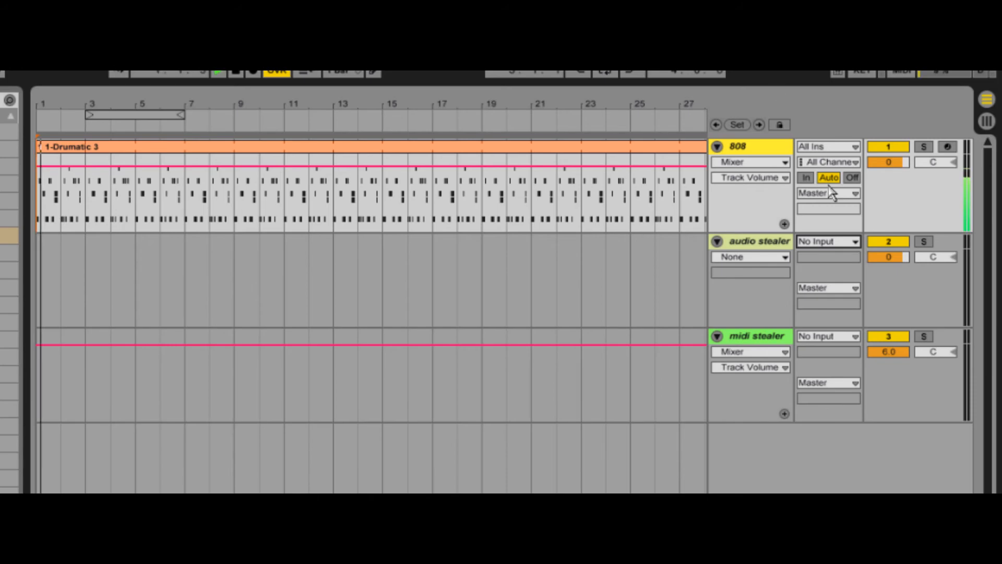
click(837, 246)
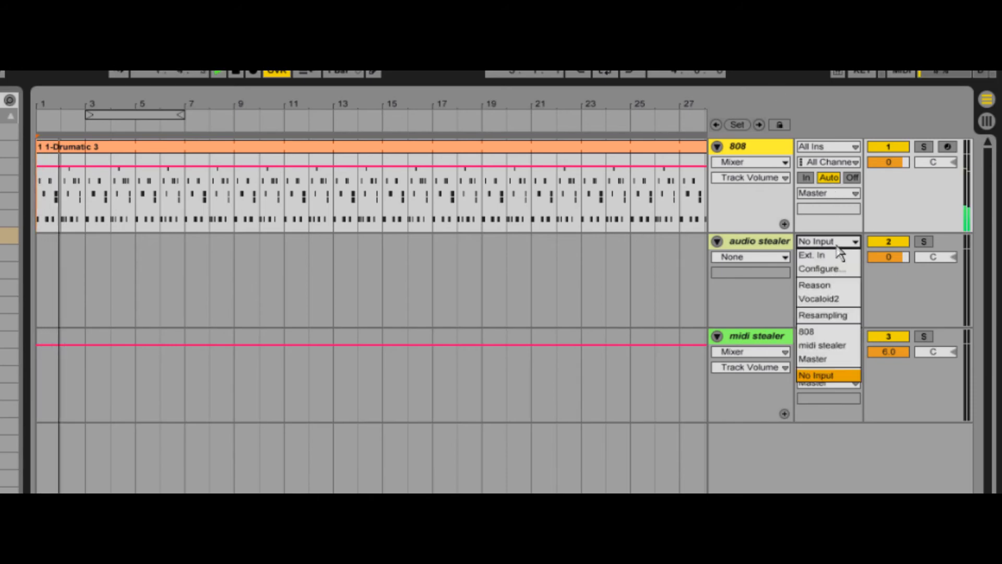
click(835, 332)
click(830, 259)
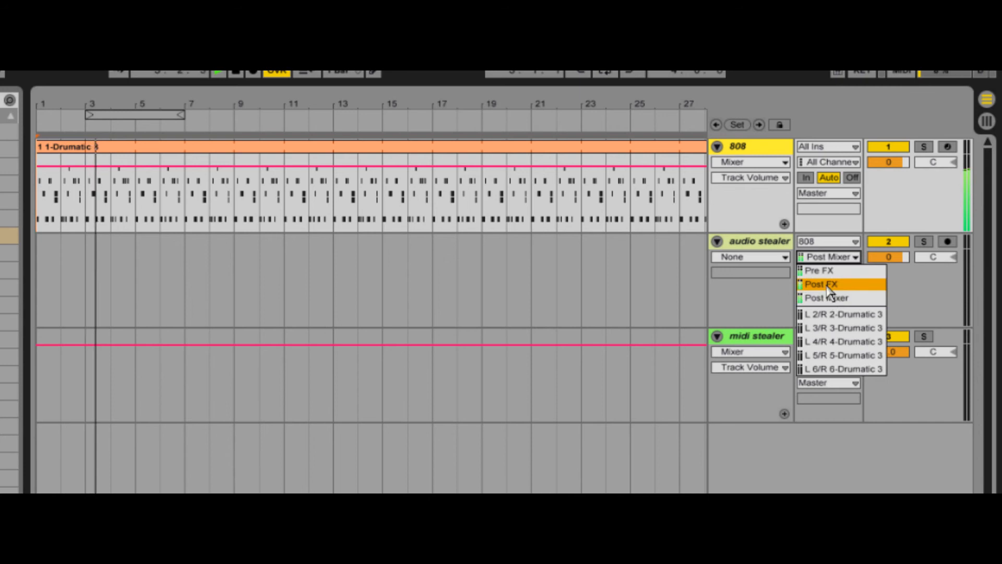
click(825, 284)
Lower the 808 track's volume to -inf and set the audio stealer track's monitoring to In.
drag(888, 163, 890, 172)
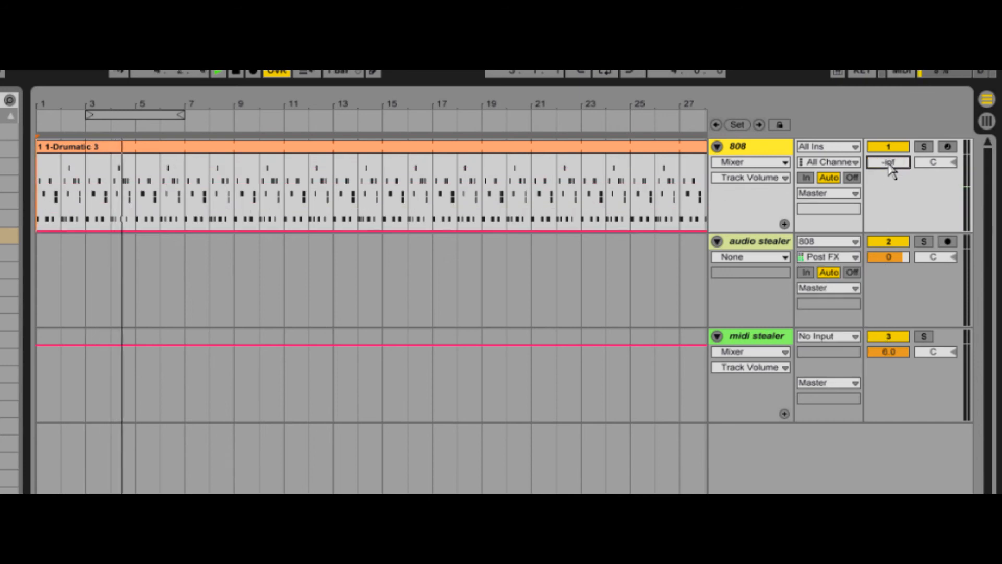
click(807, 272)
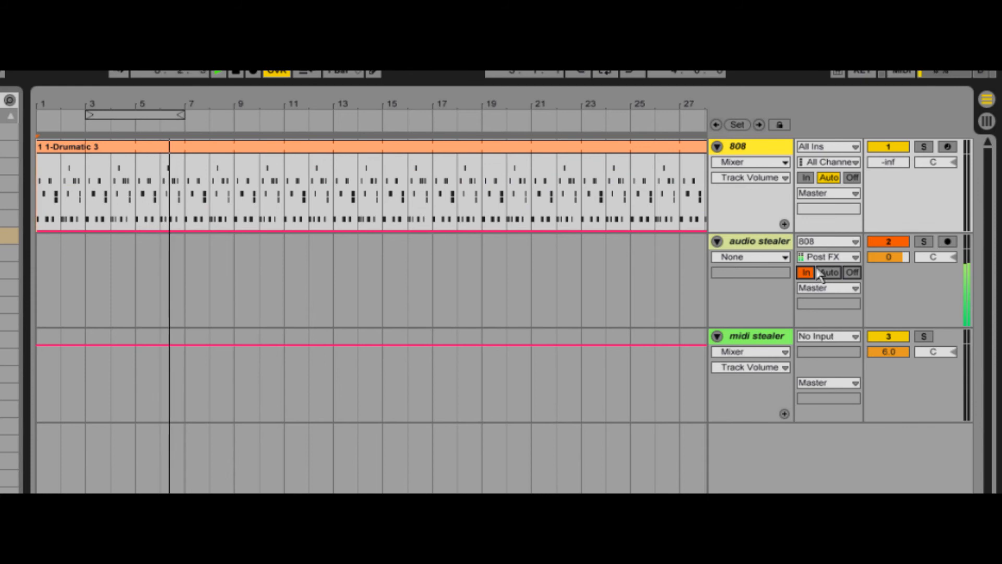
Set the audio stealer track's input back to No Input and the 808 track's volume to 0.
click(834, 241)
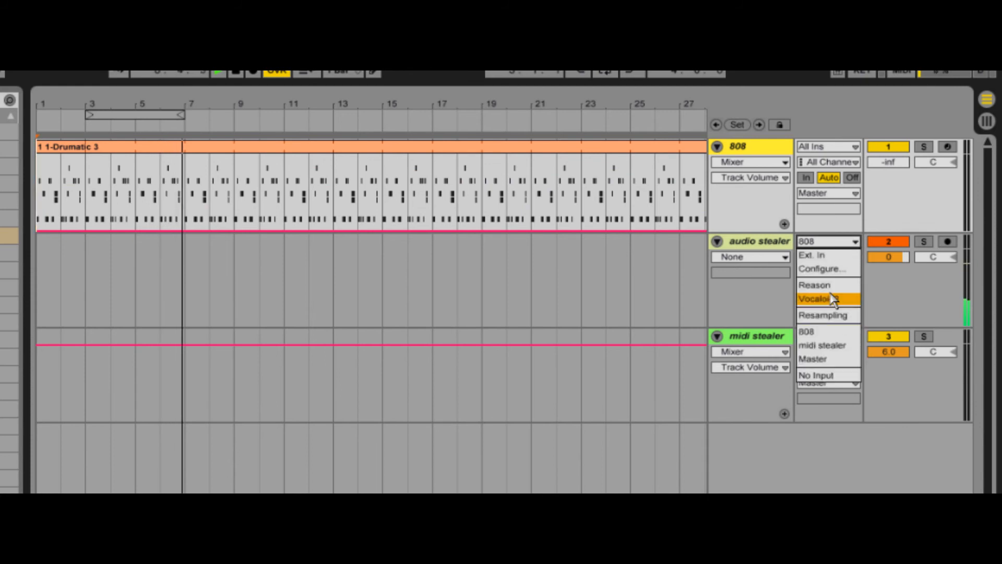
click(829, 375)
click(890, 163)
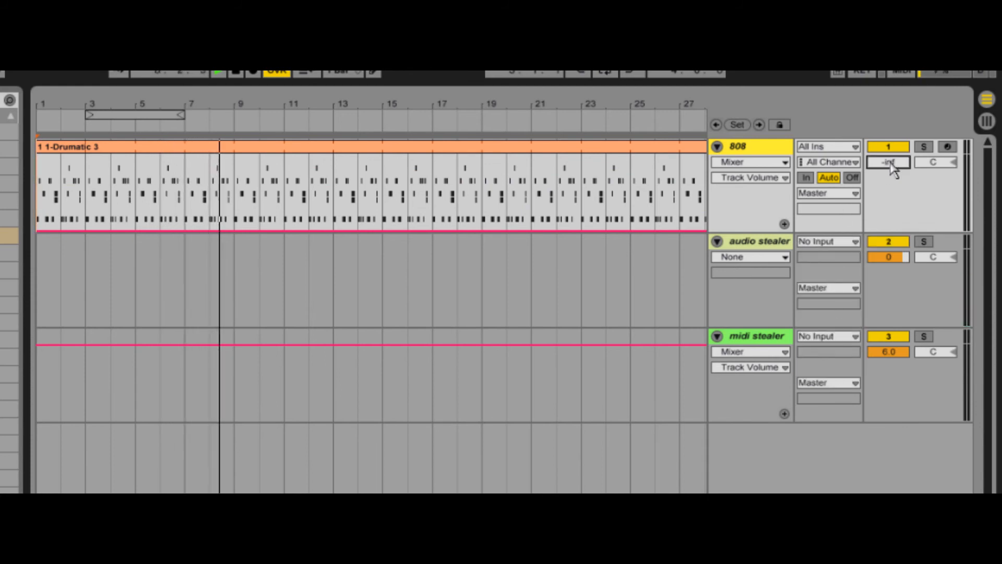
text(0)
key(Return)
Route the 808 track's output to the audio stealer track and set the midi stealer track's input to 808.
click(829, 193)
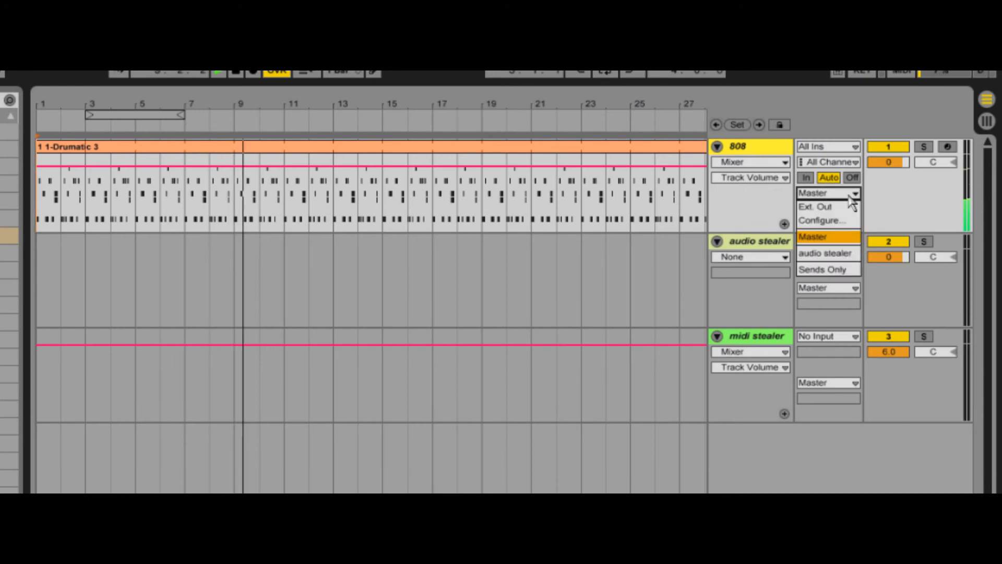
click(848, 254)
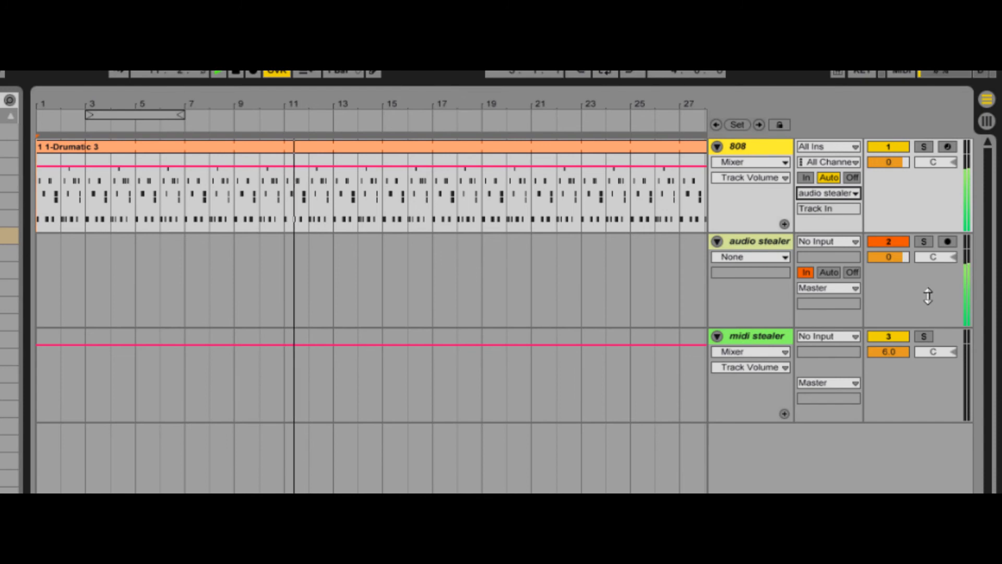
click(830, 337)
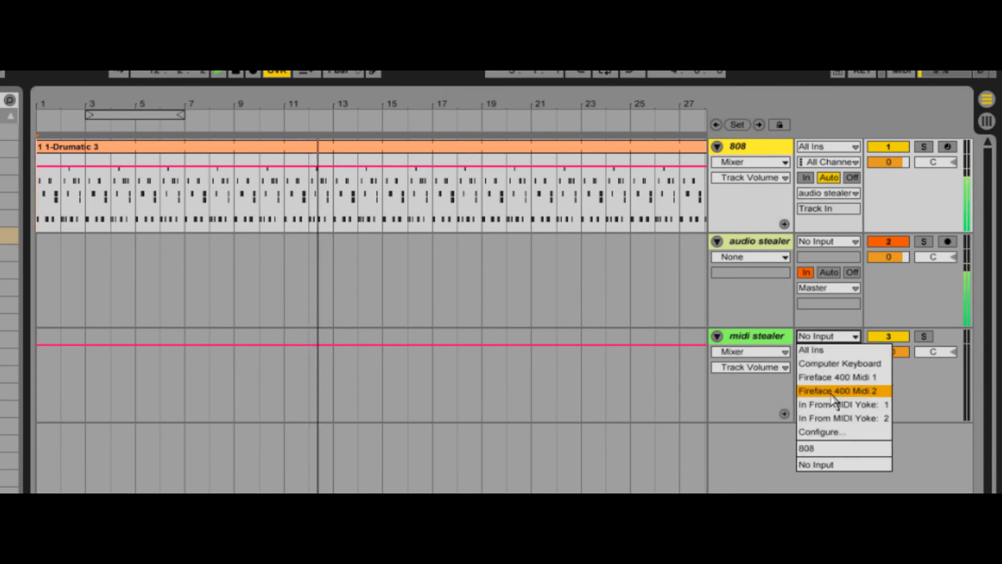
click(832, 452)
click(756, 338)
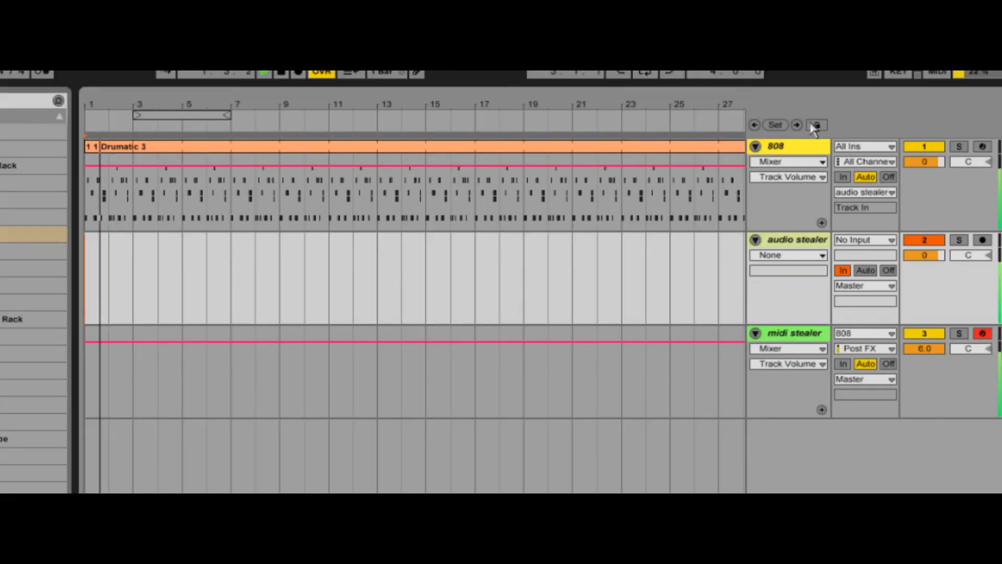
Group the 808, audio stealer and midi stealer tracks.
click(788, 222)
click(804, 340)
right_click(806, 336)
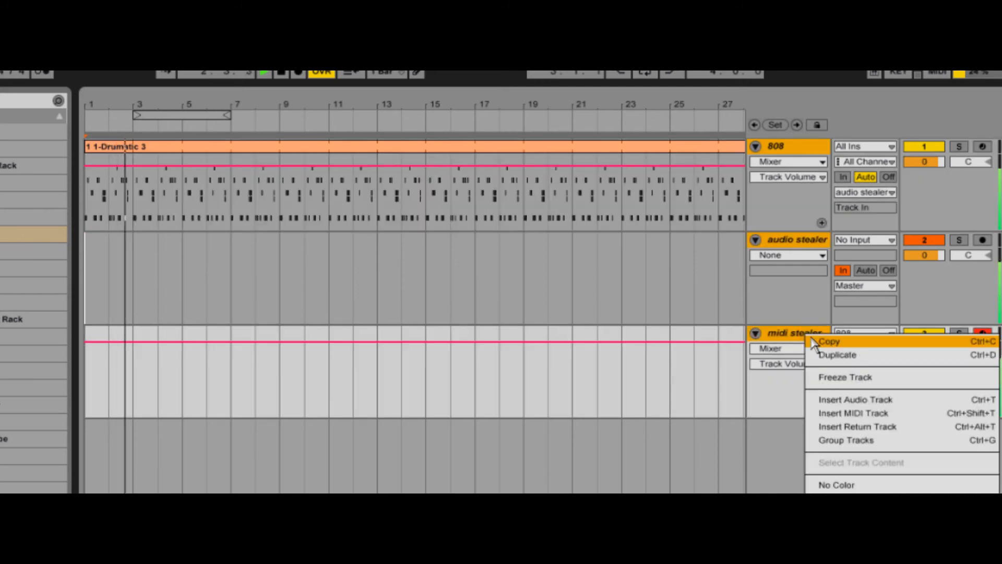
click(894, 441)
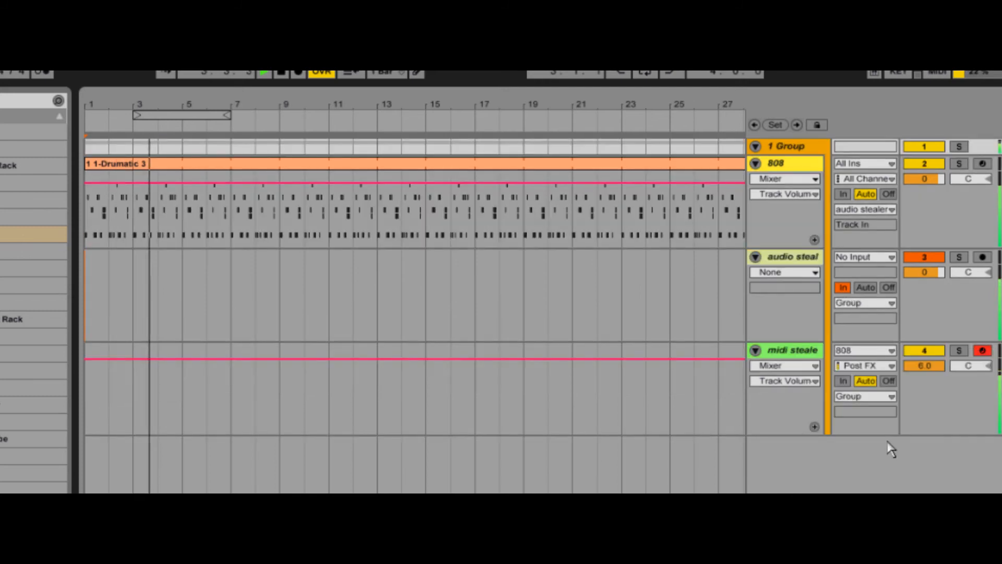
Check the output routing choices of the grouped audio stealer and midi stealer tracks without changing them.
click(893, 303)
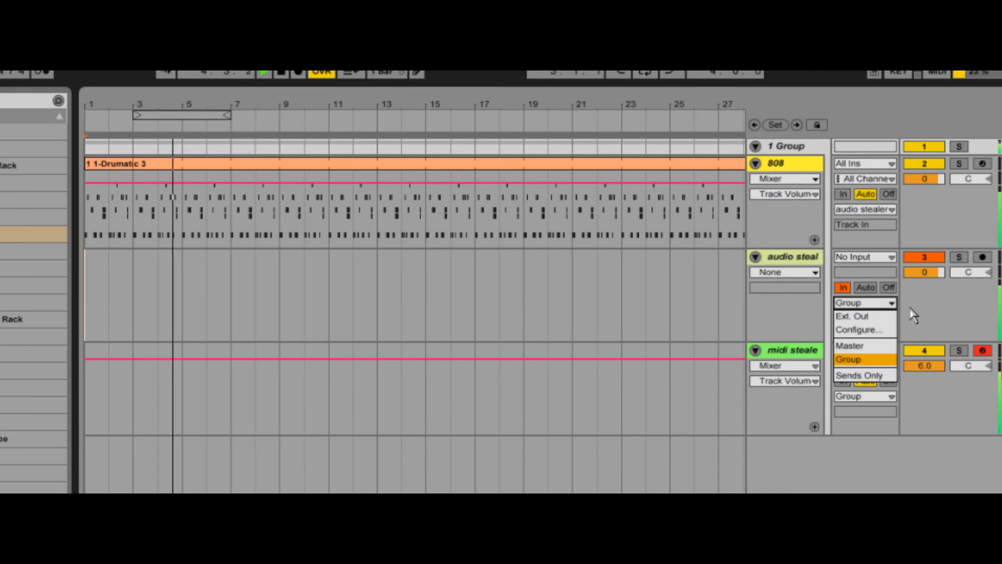
click(910, 309)
click(890, 396)
click(918, 394)
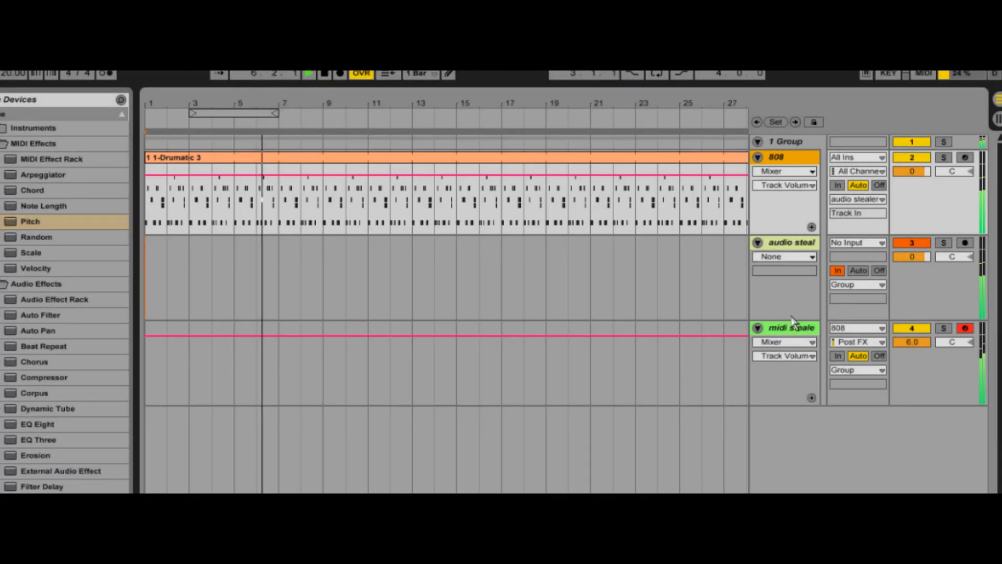
key(alt+minus)
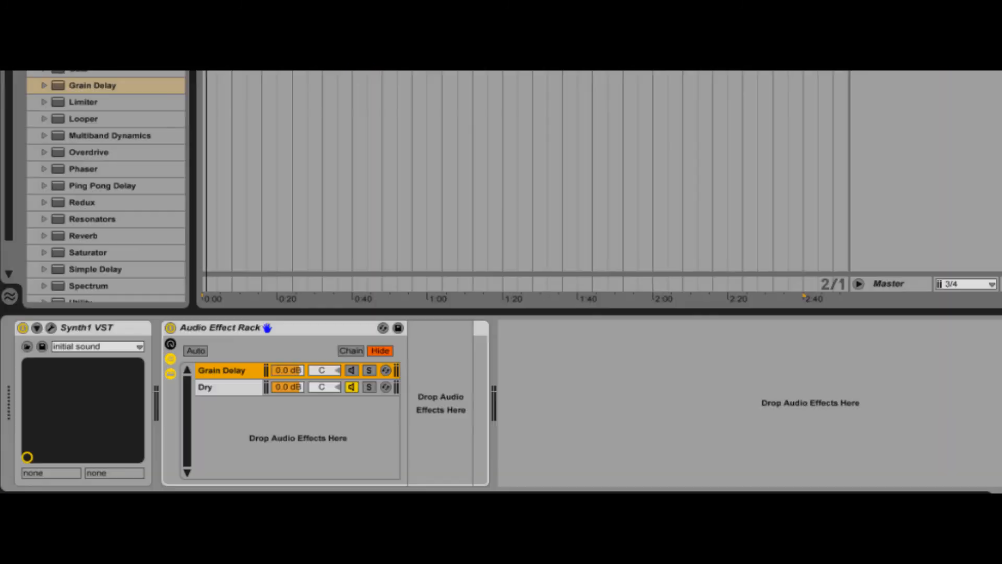
Add a Grain Delay to the rack's Grain Delay chain and activate that chain.
drag(92, 85, 431, 407)
click(352, 370)
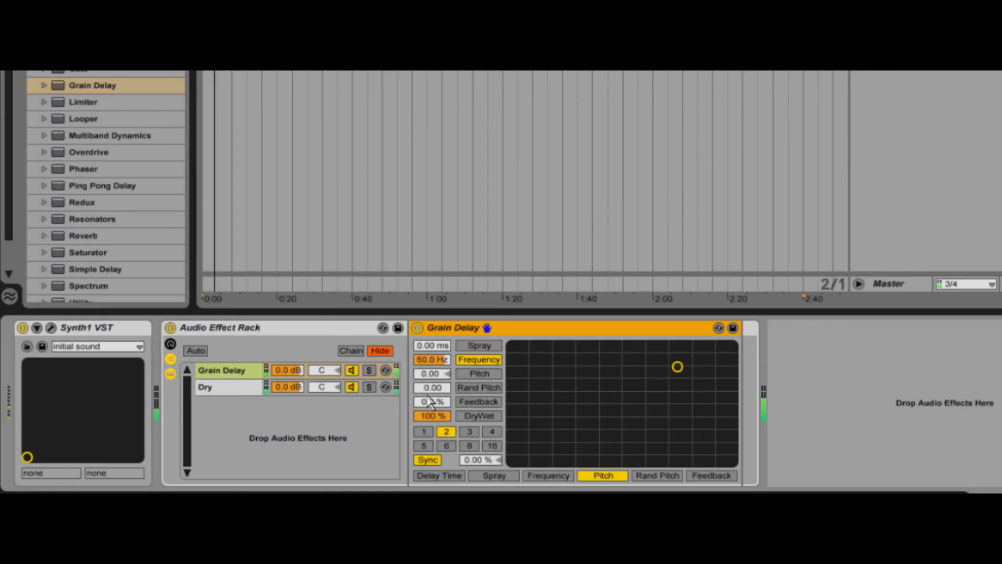
Switch the Grain Delay from Sync to Time, raise its Spray to 210 ms and lower its Frequency to about 3 Hz.
click(428, 460)
drag(441, 364, 441, 364)
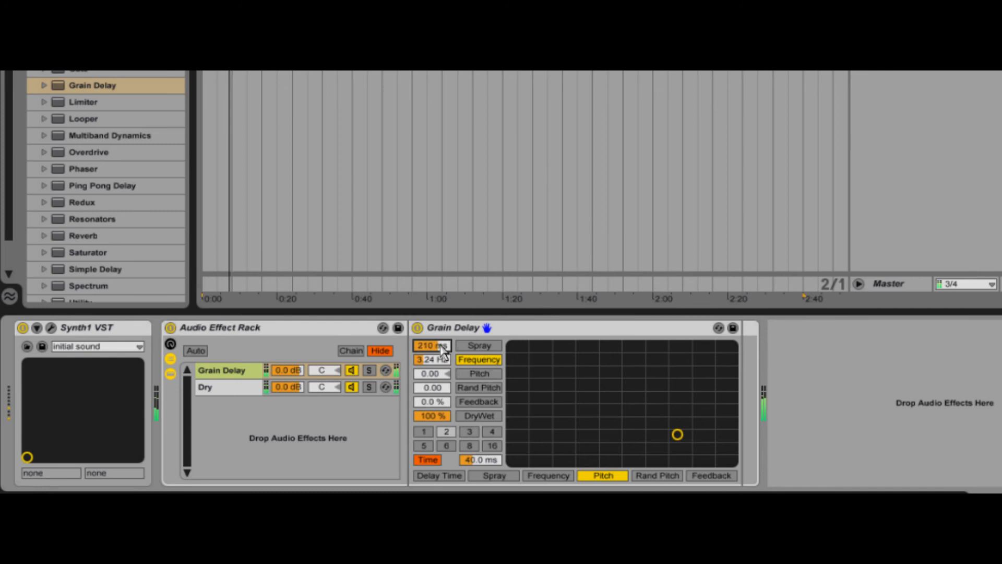
drag(440, 359, 436, 368)
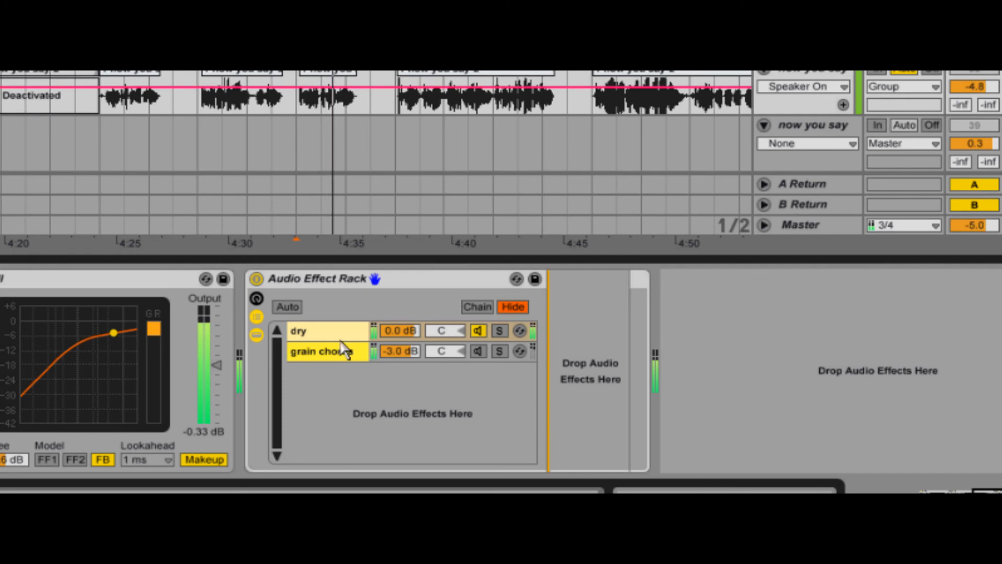
Show the vocal rack's grain chorus chain, and adjust the Feedback of the Grain Delay in the Synth1 track's rack.
click(332, 360)
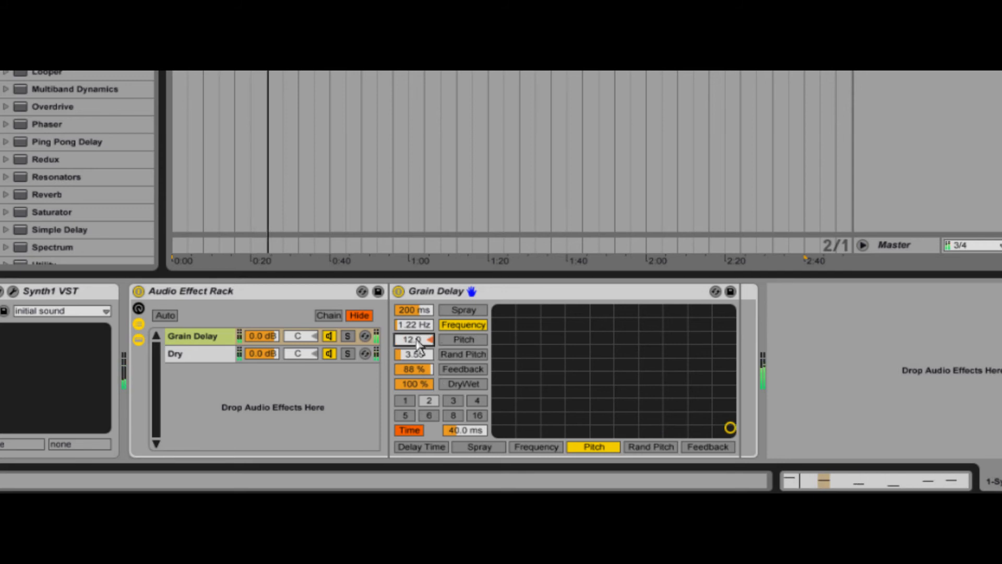
drag(426, 369, 427, 372)
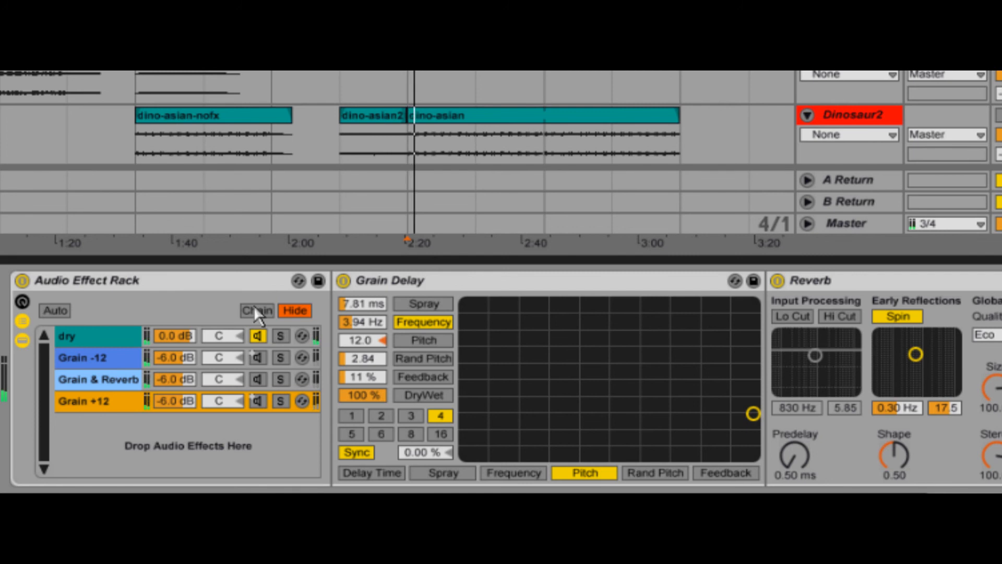
Activate the Grain -12, Grain & Reverb and Grain +12 chains on the Dinosaur2 track and show the Grain -12 chain's devices.
click(259, 359)
click(260, 379)
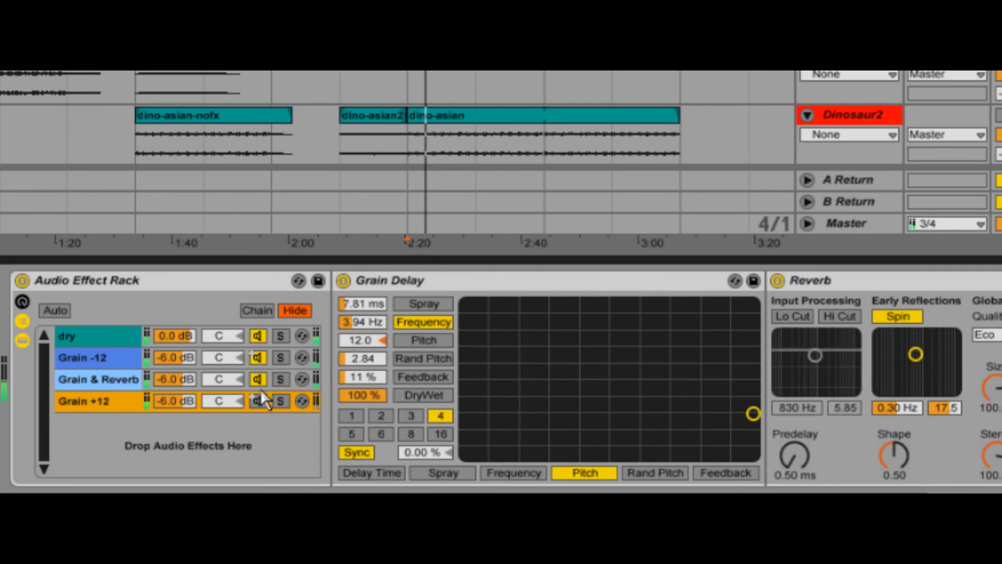
click(259, 400)
click(123, 360)
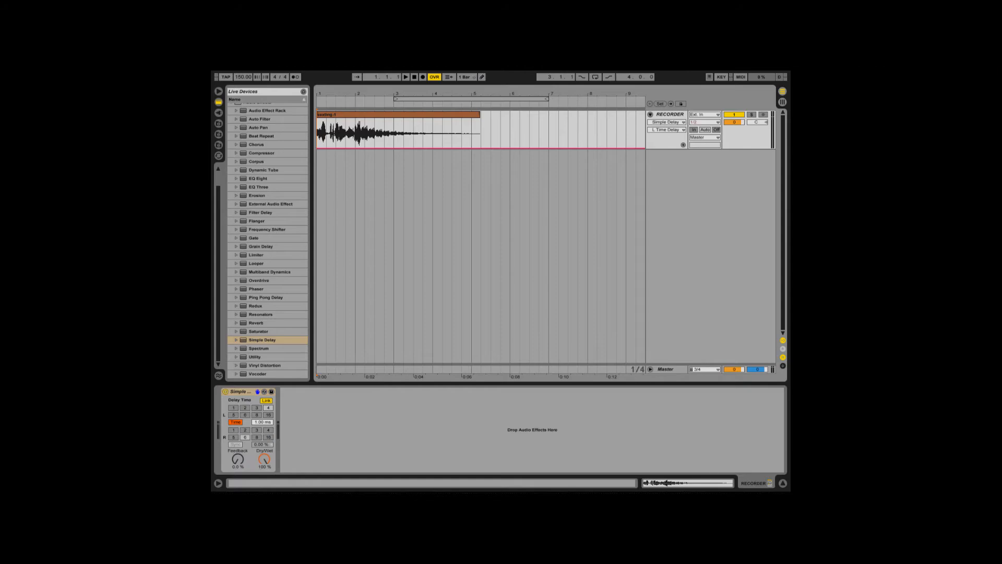
Change the Simple Delay's transition mode for delay-time changes and sweep its linked delay time up from 1.00 ms.
right_click(249, 392)
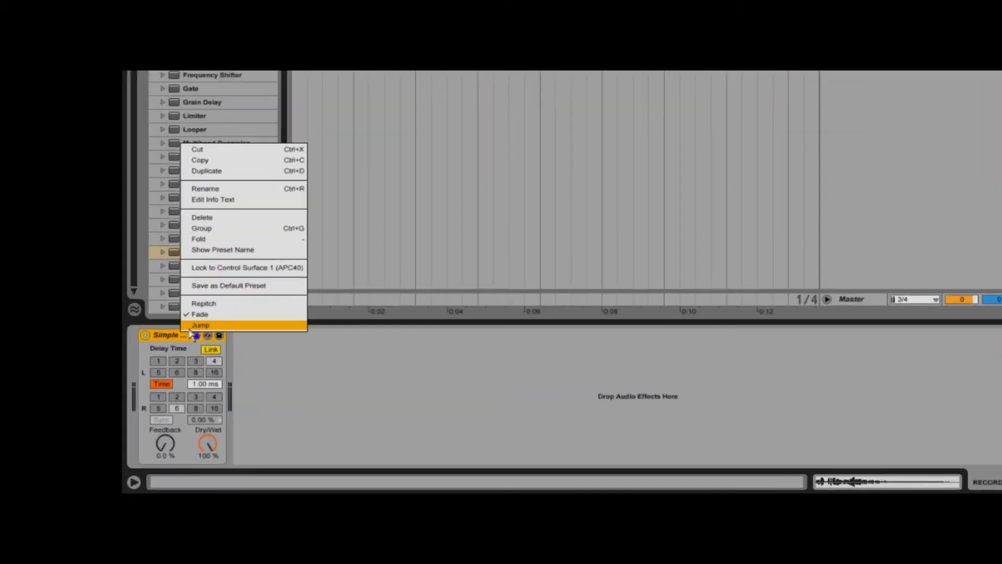
click(274, 373)
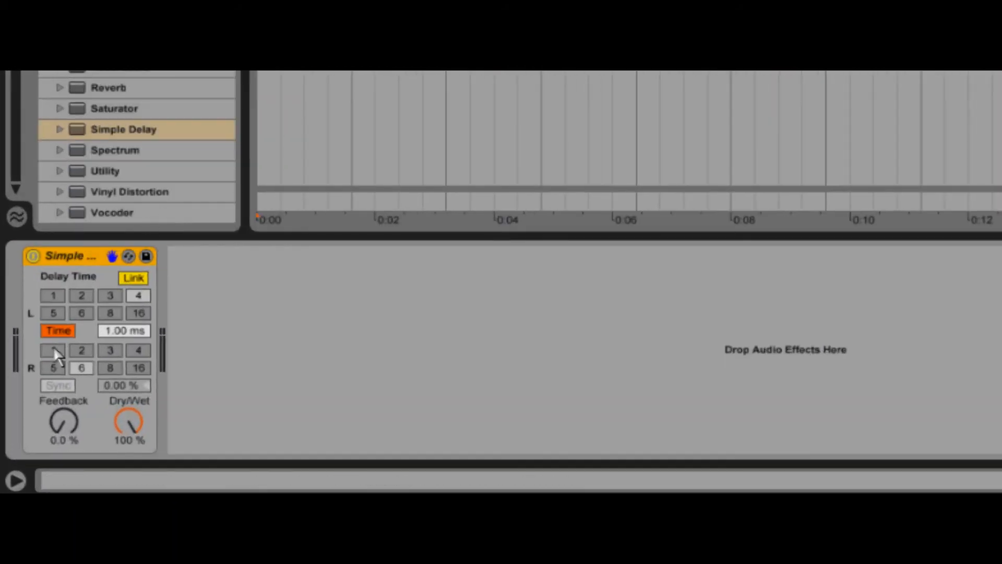
drag(114, 330, 114, 330)
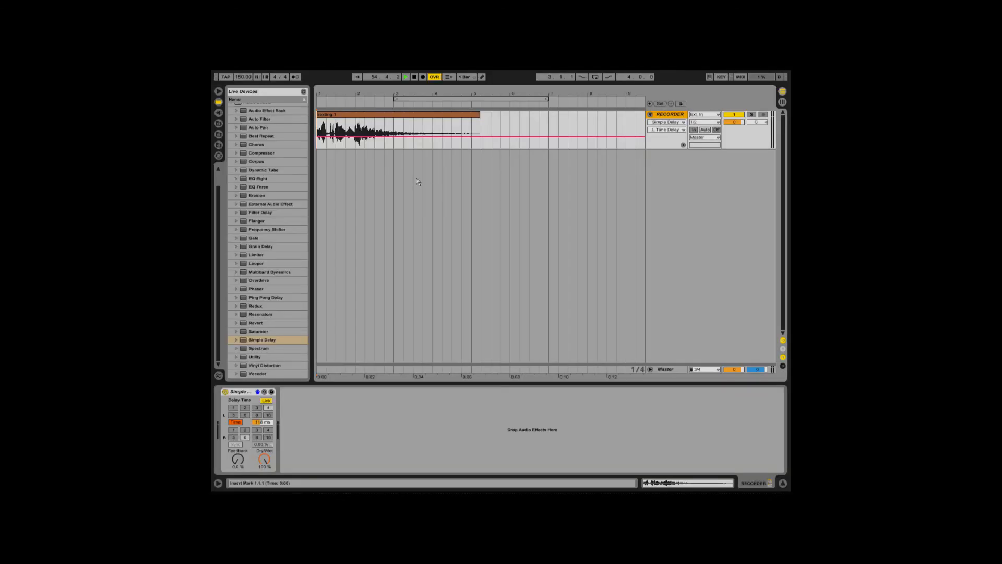
Open the program's Preferences.
click(295, 73)
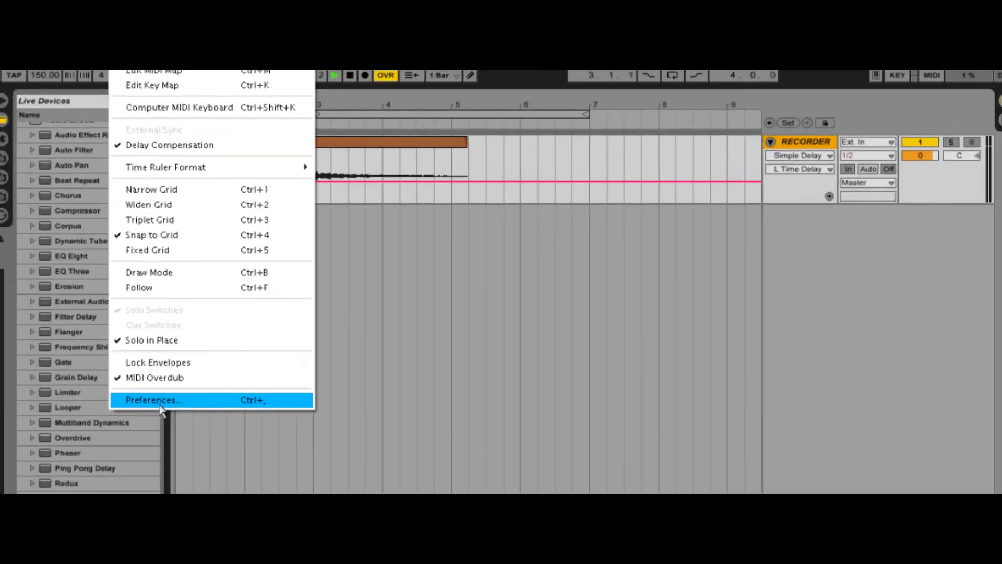
click(308, 259)
click(581, 182)
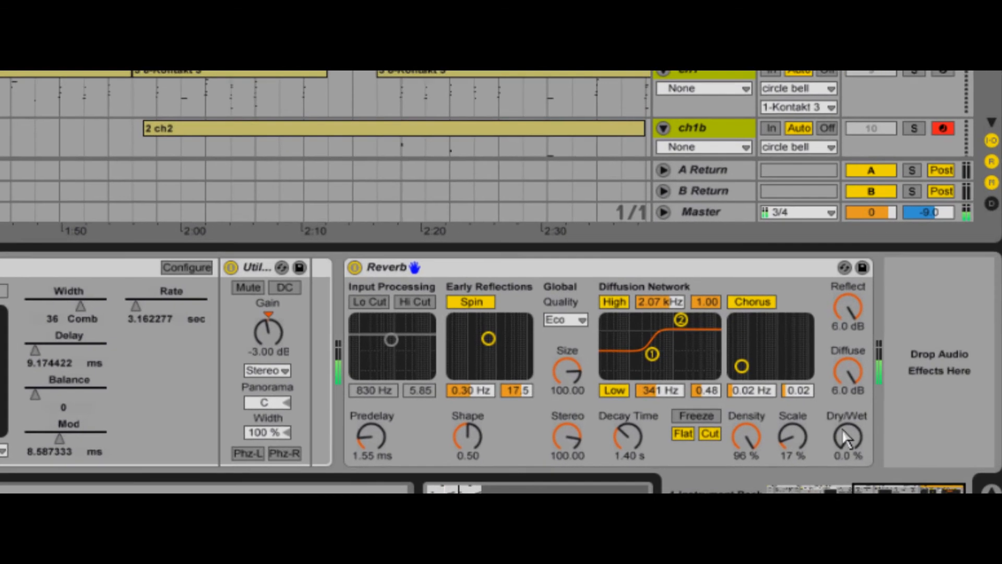
Raise the Dry/Wet amount of the Reverb on the 1 Instrument track.
drag(843, 430, 843, 430)
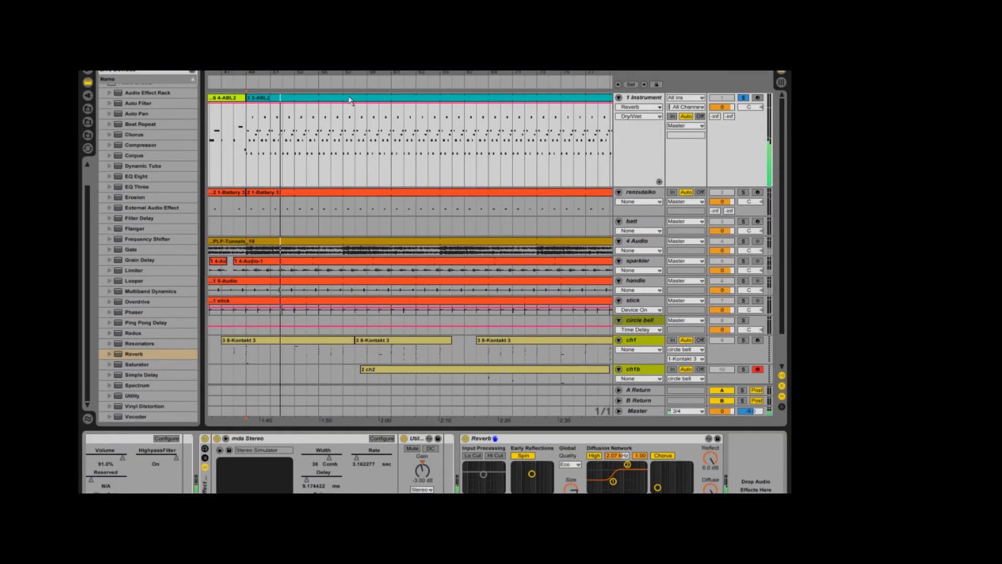
Show the 3-ABL2 clip's envelopes on the 1 Instrument track and unlink its Reverb Dry/Wet envelope from the clip loop.
click(349, 98)
double_click(349, 98)
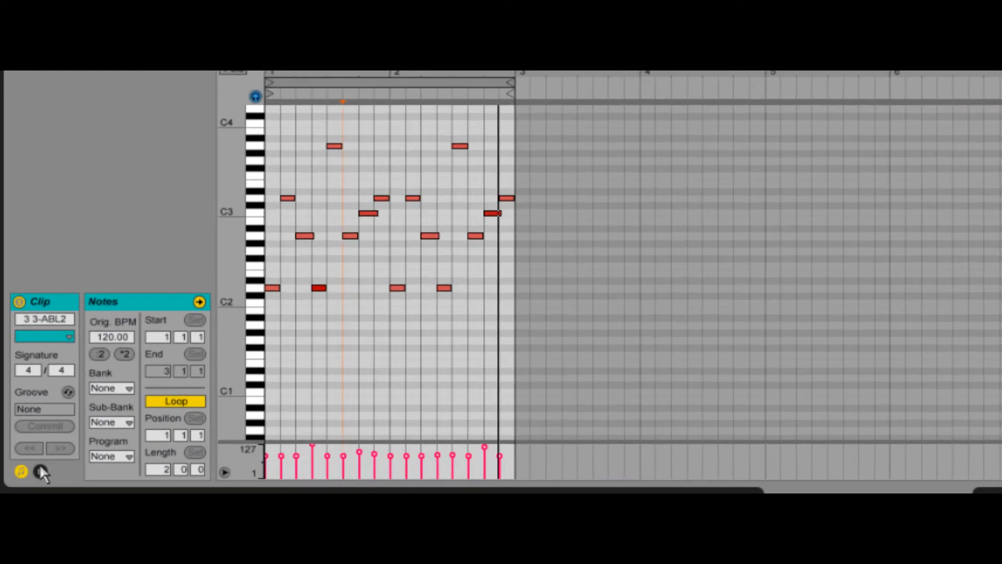
click(40, 471)
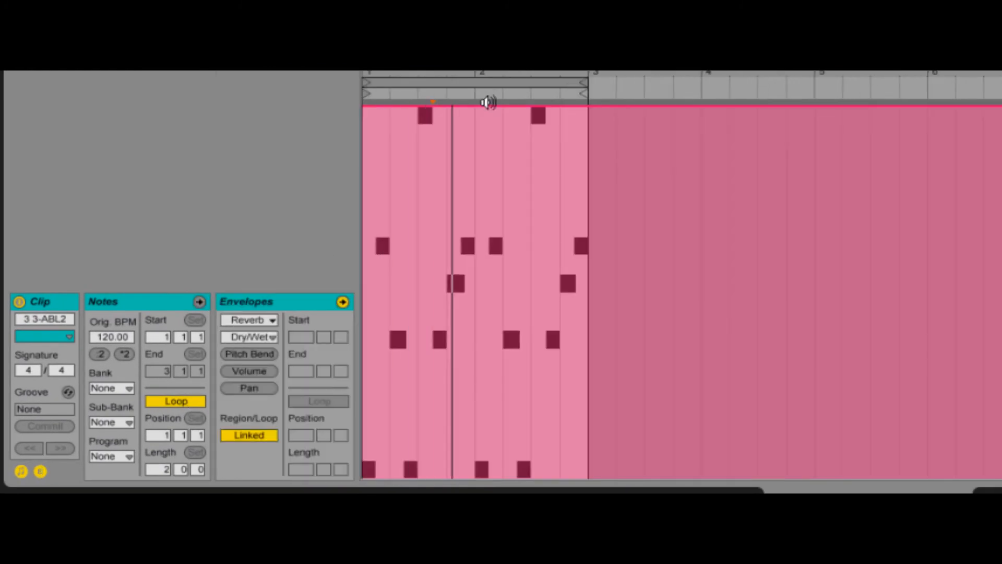
click(256, 436)
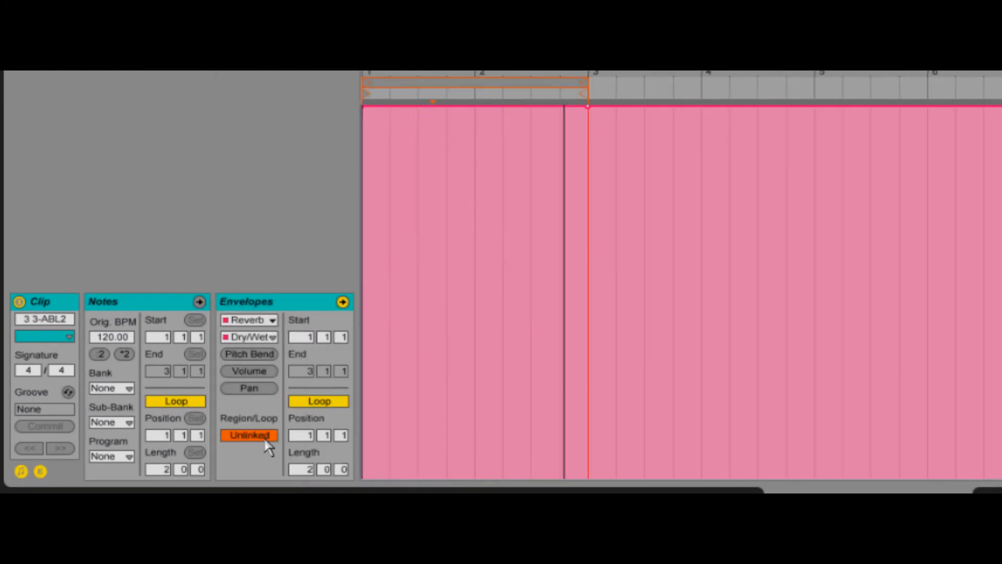
Shorten the unlinked Dry/Wet envelope loop to two beats and shape the envelope within it by pulling its start down from 100 %.
drag(585, 89, 419, 90)
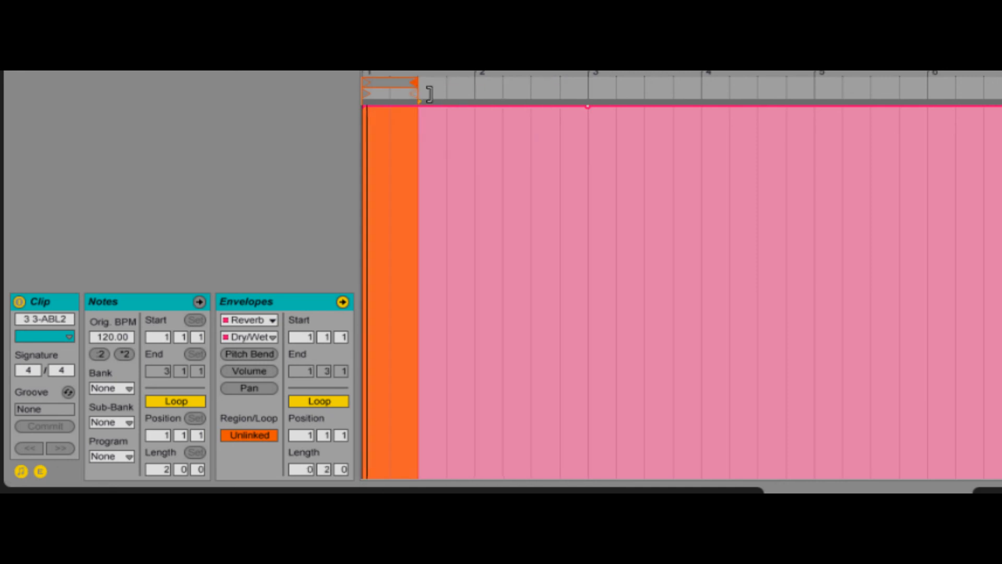
click(393, 105)
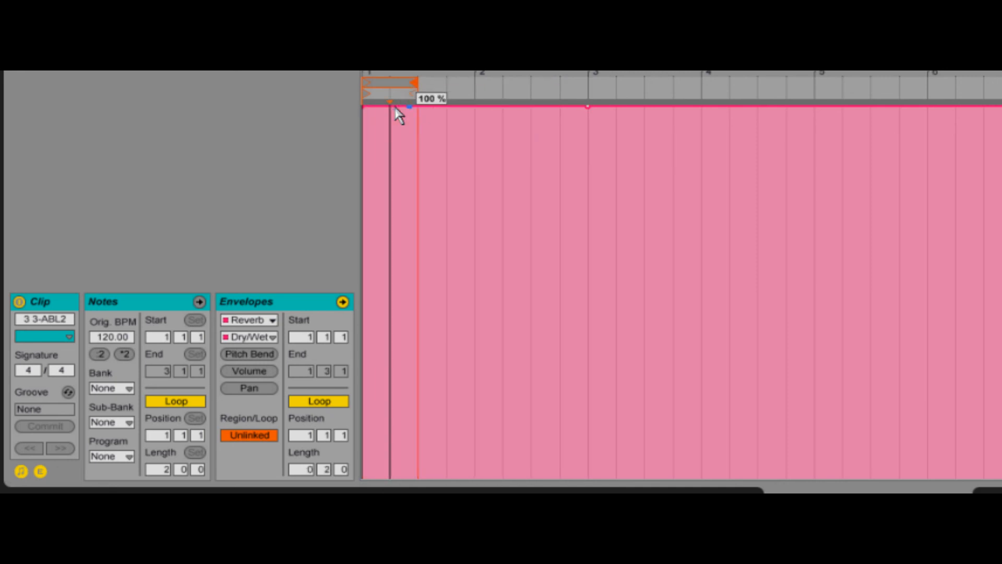
drag(387, 105, 363, 470)
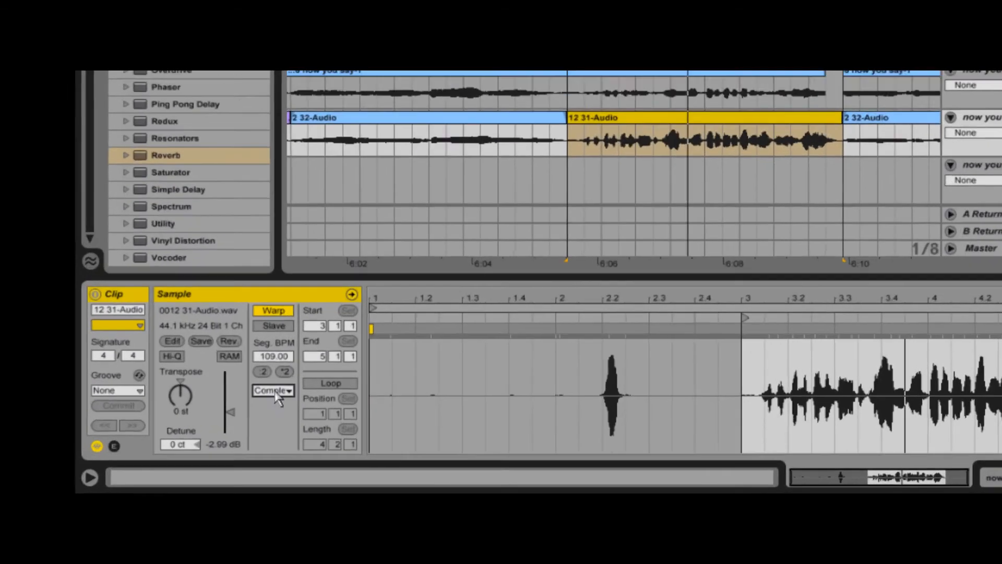
Set the 31-Audio clip's warp mode to Complex Pro, transpose it up about 11 semitones and adjust its Formants amount.
click(310, 440)
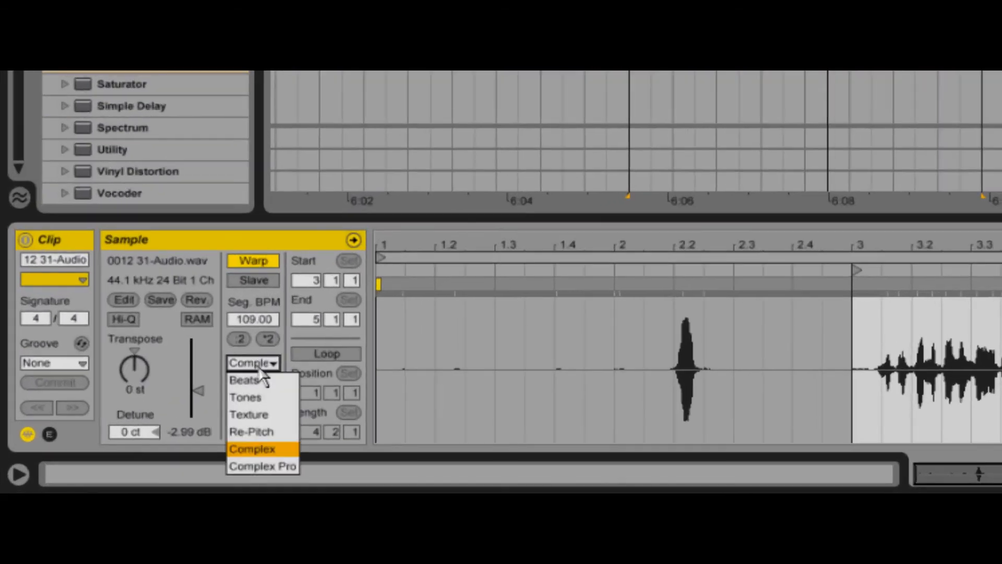
click(280, 466)
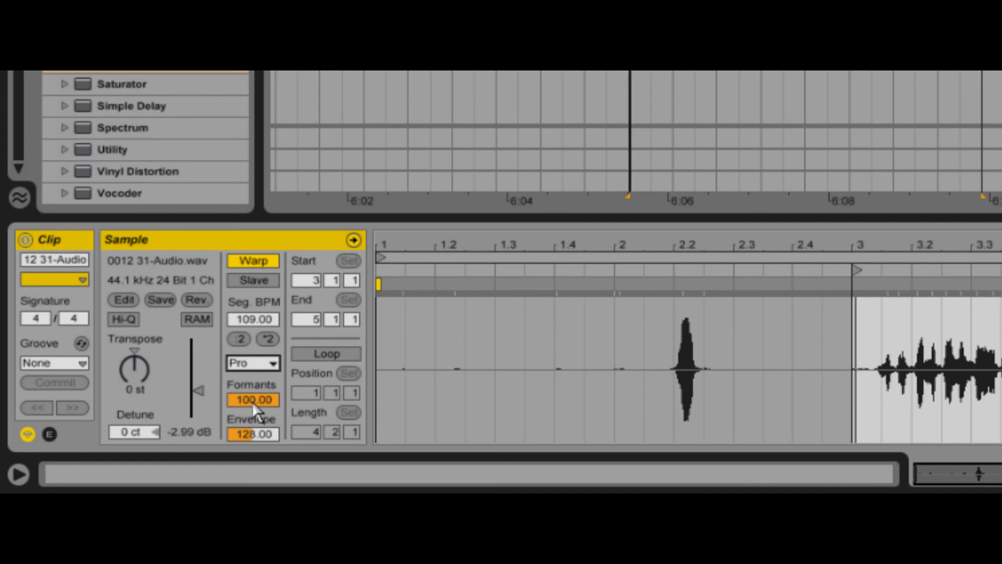
drag(137, 370, 137, 369)
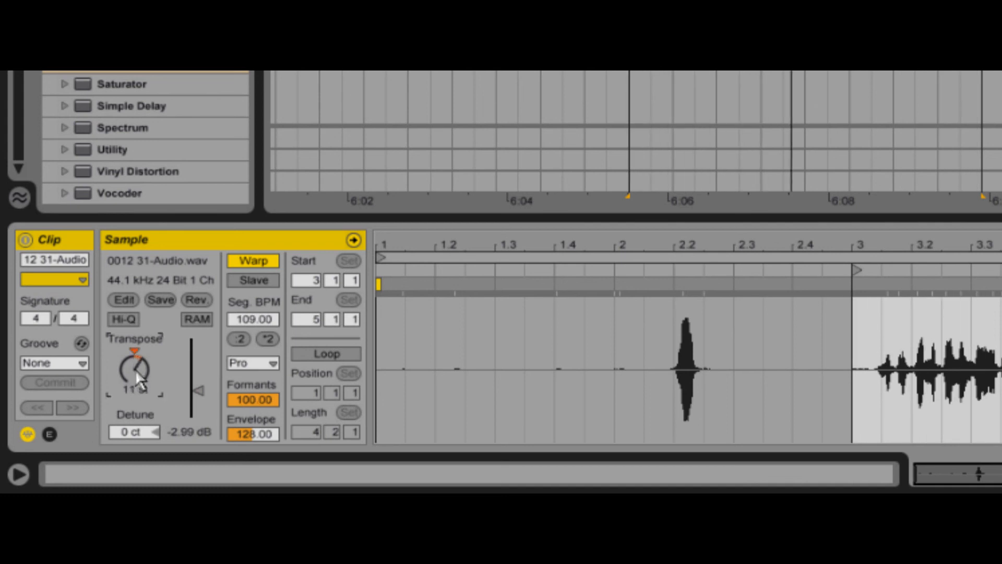
drag(264, 397, 266, 402)
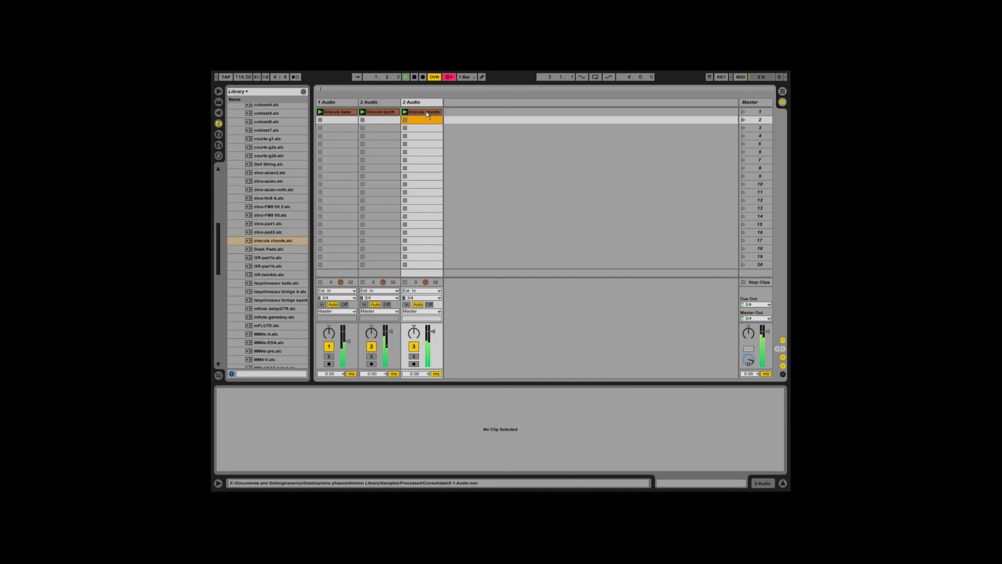
Select the three dracula clips in the first scene together and set their warp mode to Beats.
click(427, 112)
shift+click(349, 113)
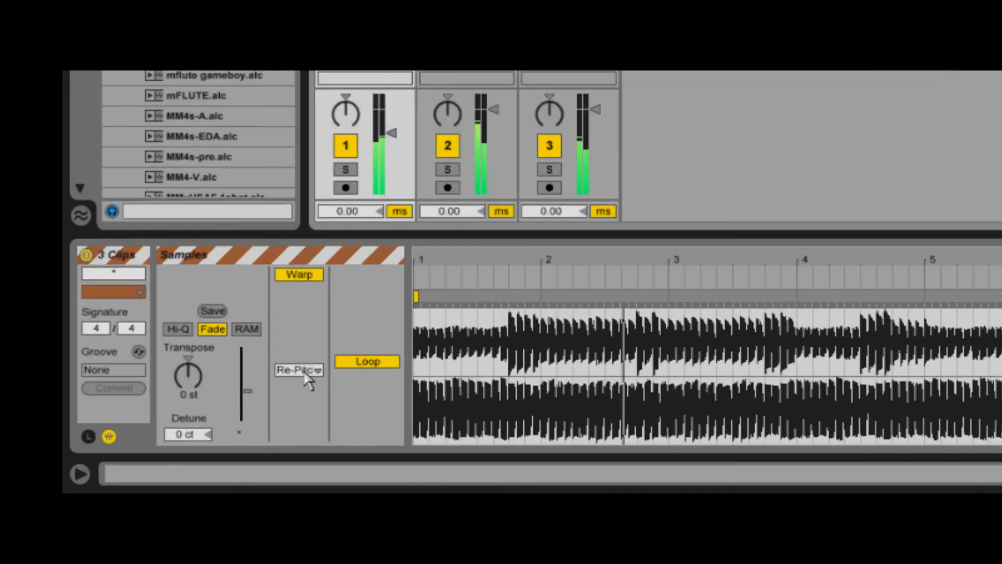
click(309, 440)
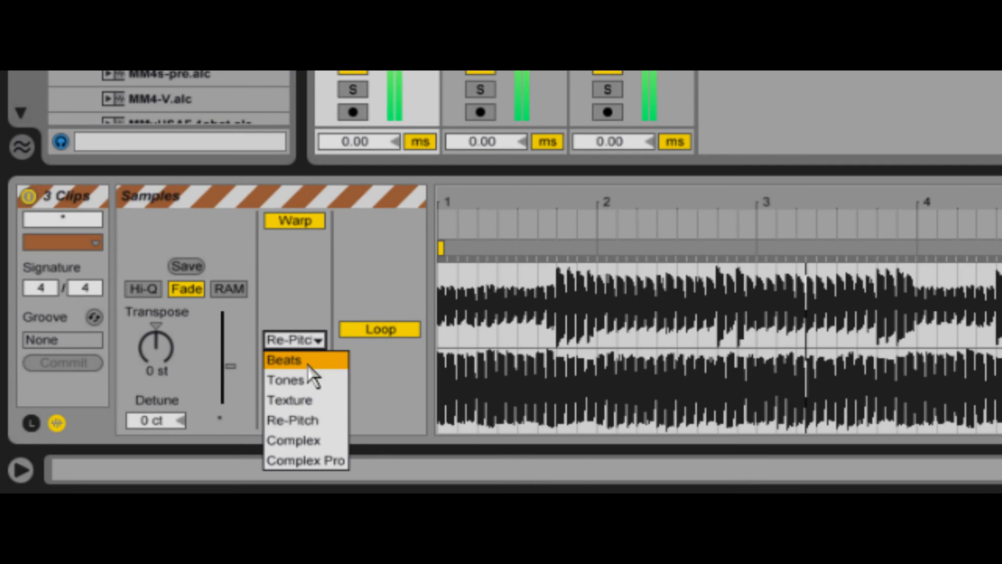
click(307, 361)
Set the three clips' transient envelope to 31 and Preserve to 1/8, and readjust the transient envelope amount.
drag(311, 411, 310, 414)
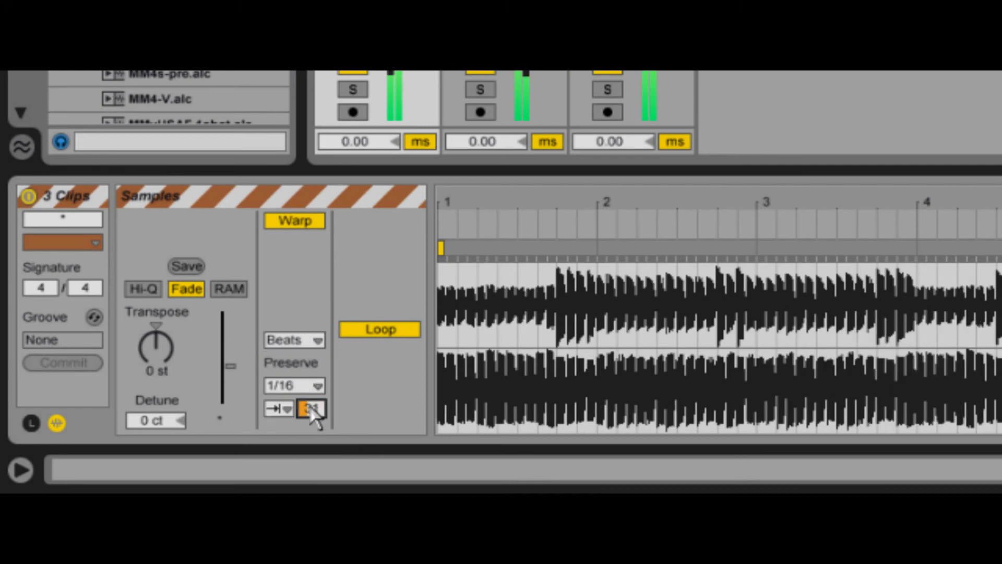
click(313, 386)
click(314, 305)
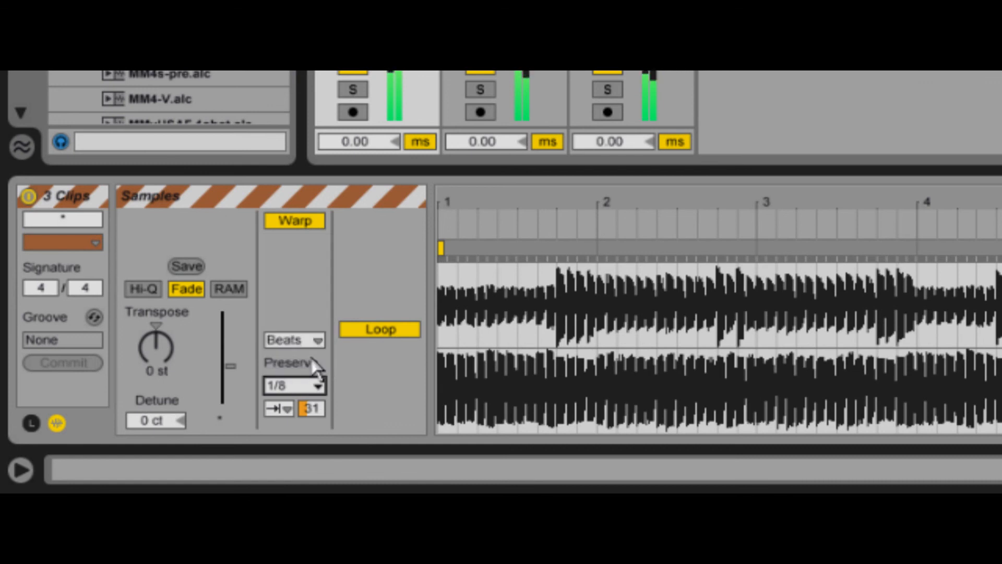
click(314, 408)
drag(313, 408, 313, 405)
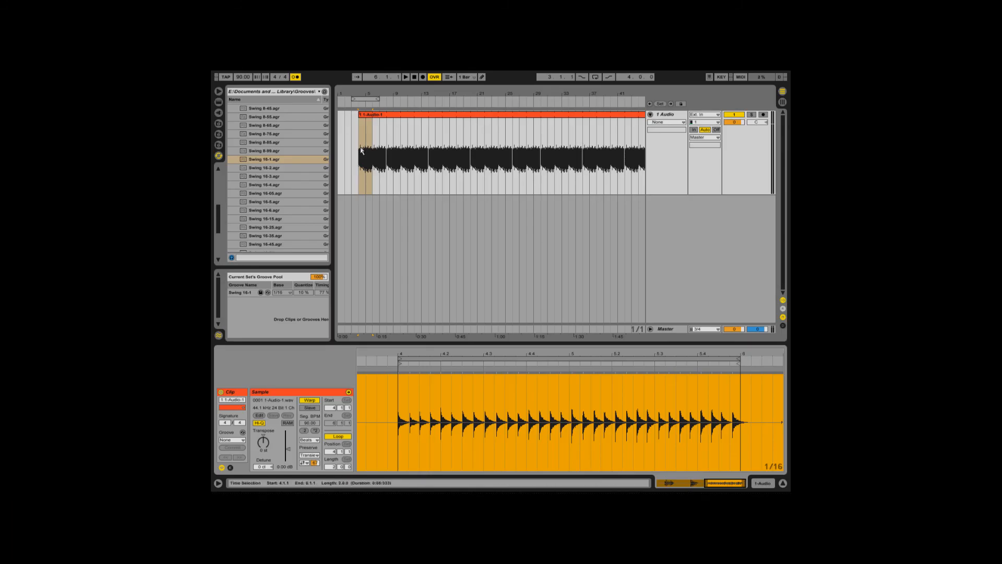
Place the insert marker at 4.1.1 at the start of the 1-Audio clip and quantize the clip's sample.
click(360, 160)
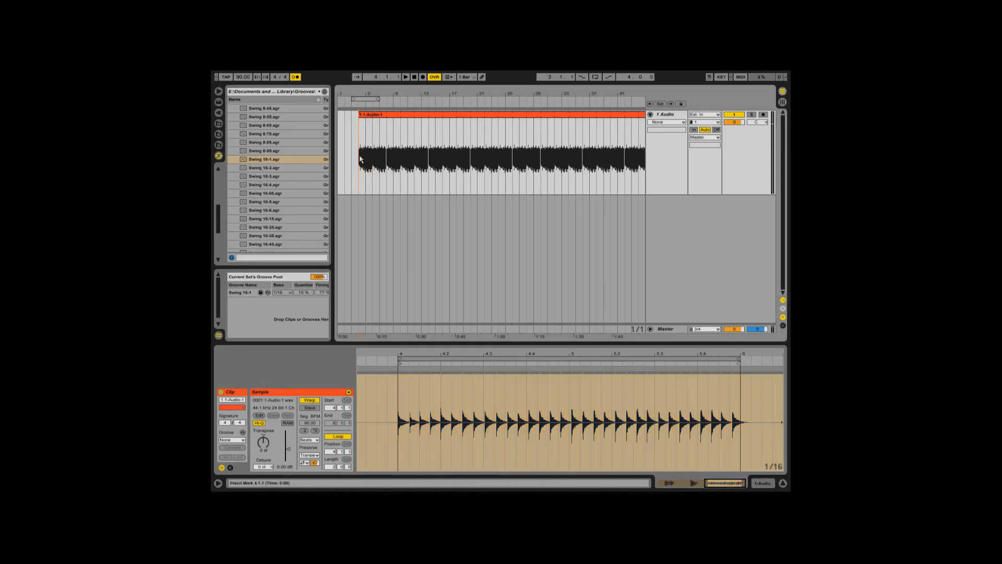
right_click(417, 407)
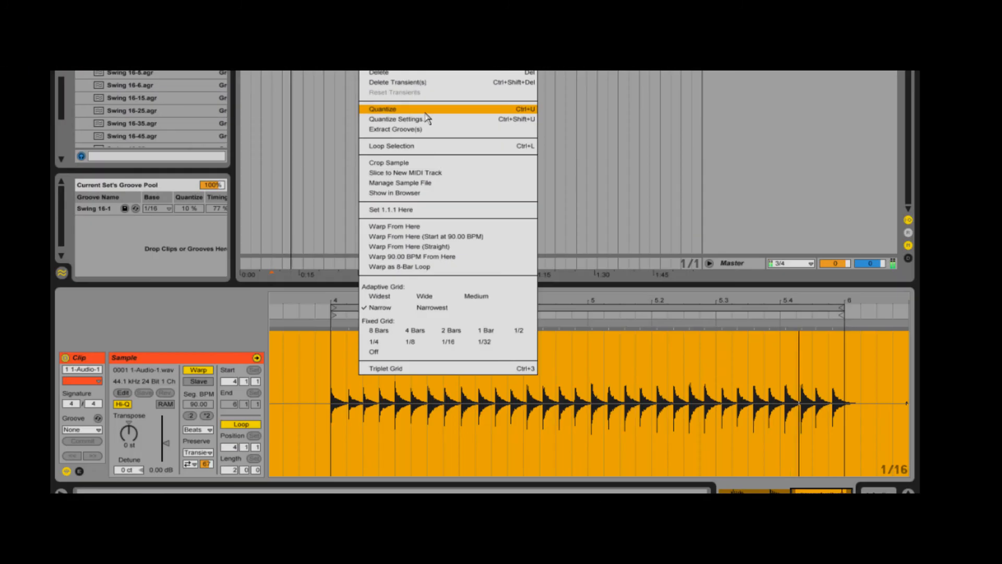
click(372, 211)
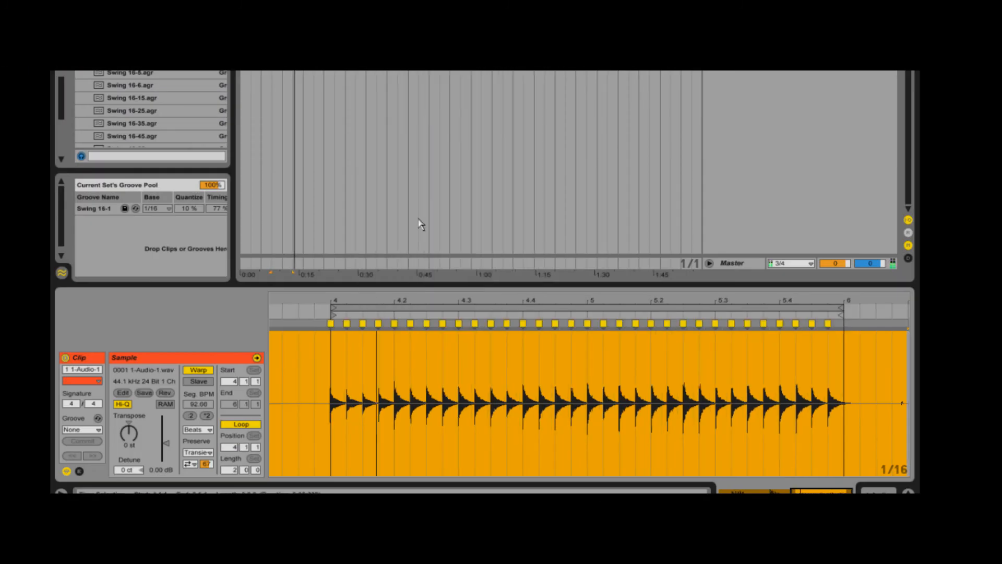
Apply the Swing 16-1 groove from the groove pool to the quantized 1-Audio clip.
click(334, 397)
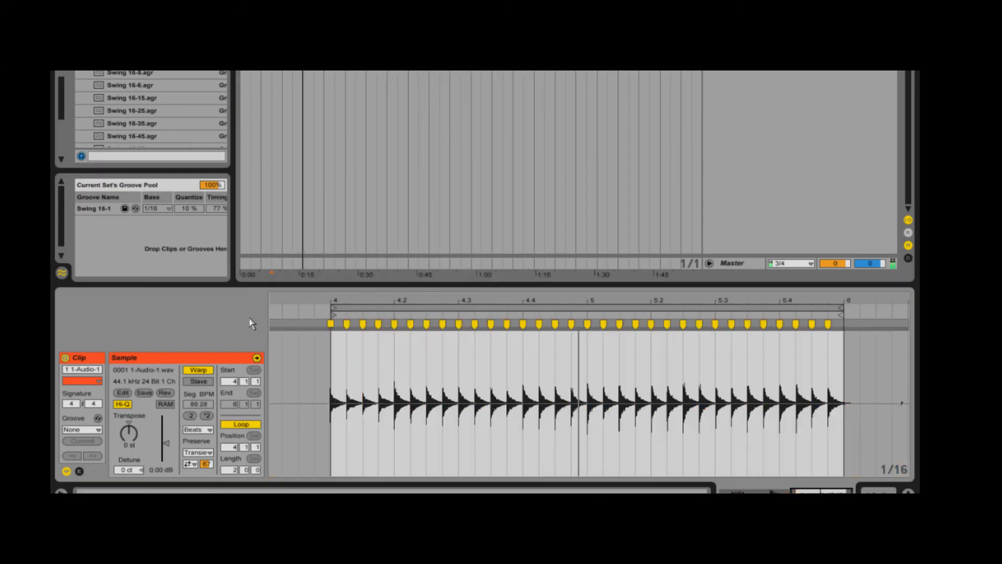
drag(110, 209, 350, 358)
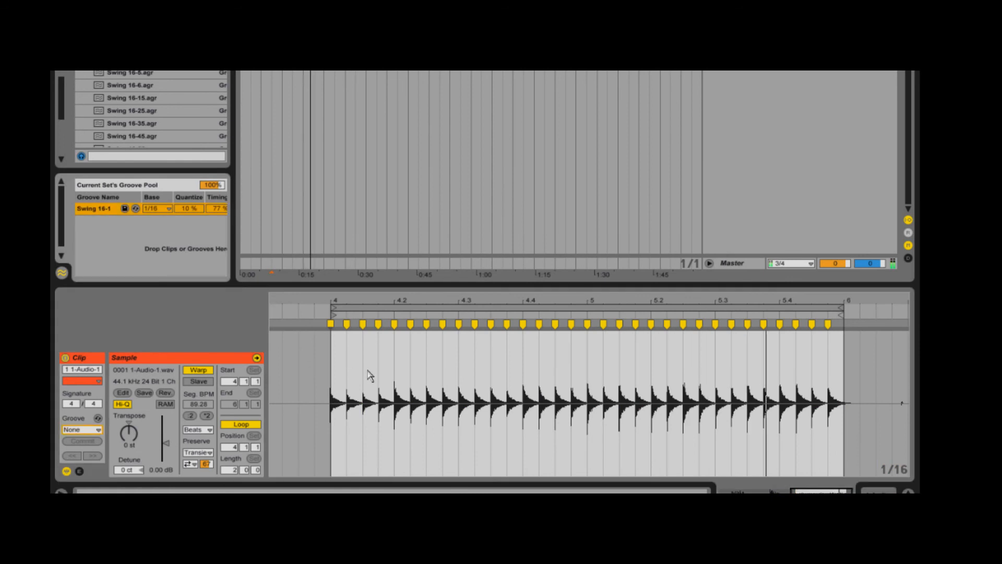